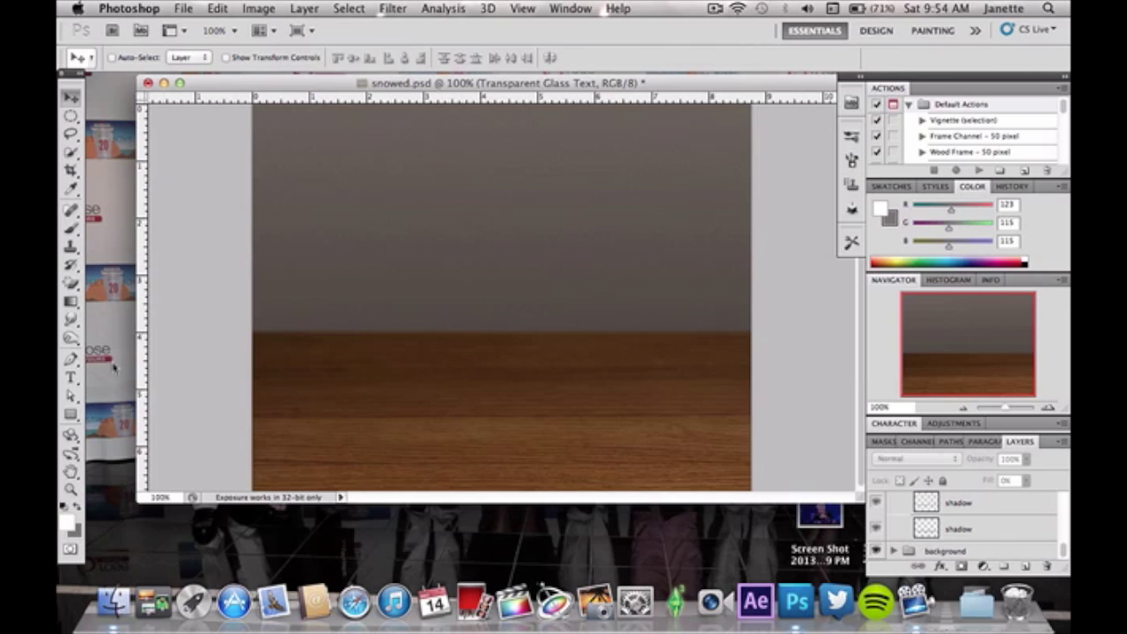
Step: Make the hidden Transparent Glass Text layer visible in the snow text effect group
{"action": "left_click", "coordinate": [71, 379]}
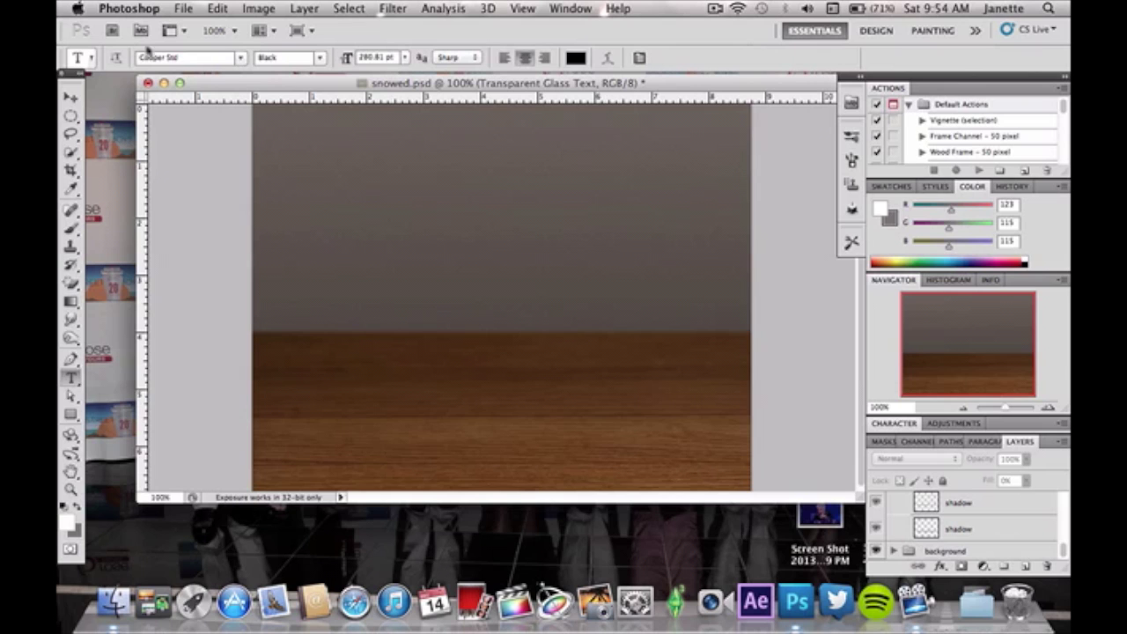
{"action": "left_click", "coordinate": [70, 96]}
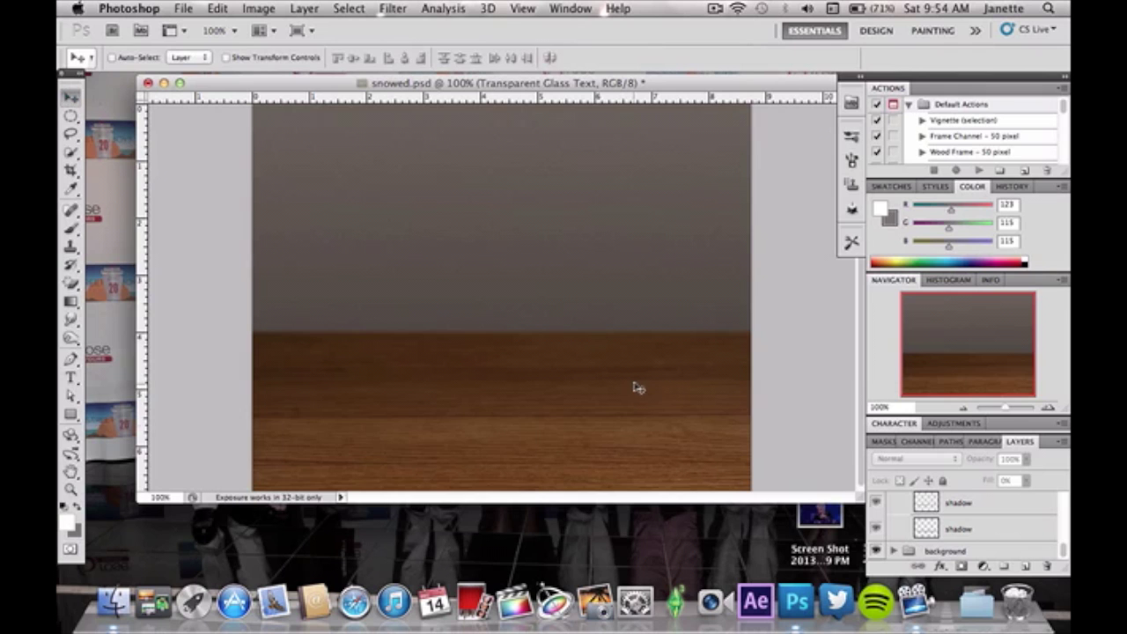
{"action": "scroll", "coordinate": [926, 529], "scroll_direction": "up", "scroll_amount": 5}
{"action": "scroll", "coordinate": [927, 524], "scroll_direction": "up", "scroll_amount": 4}
{"action": "scroll", "coordinate": [927, 528], "scroll_direction": "up", "scroll_amount": 4}
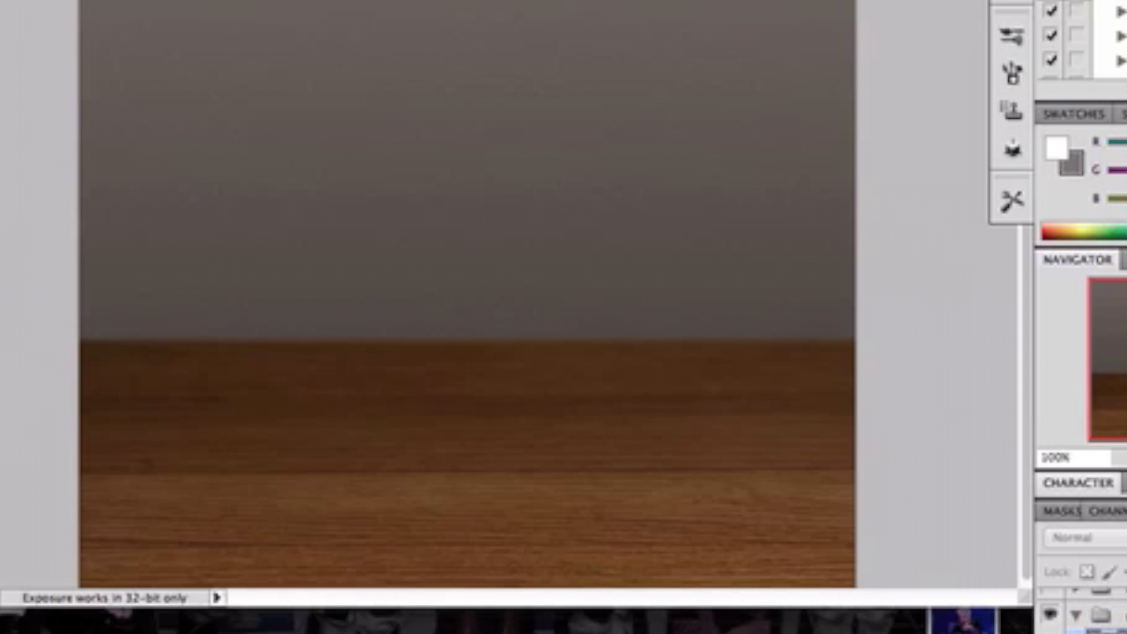
{"action": "left_click", "coordinate": [877, 531]}
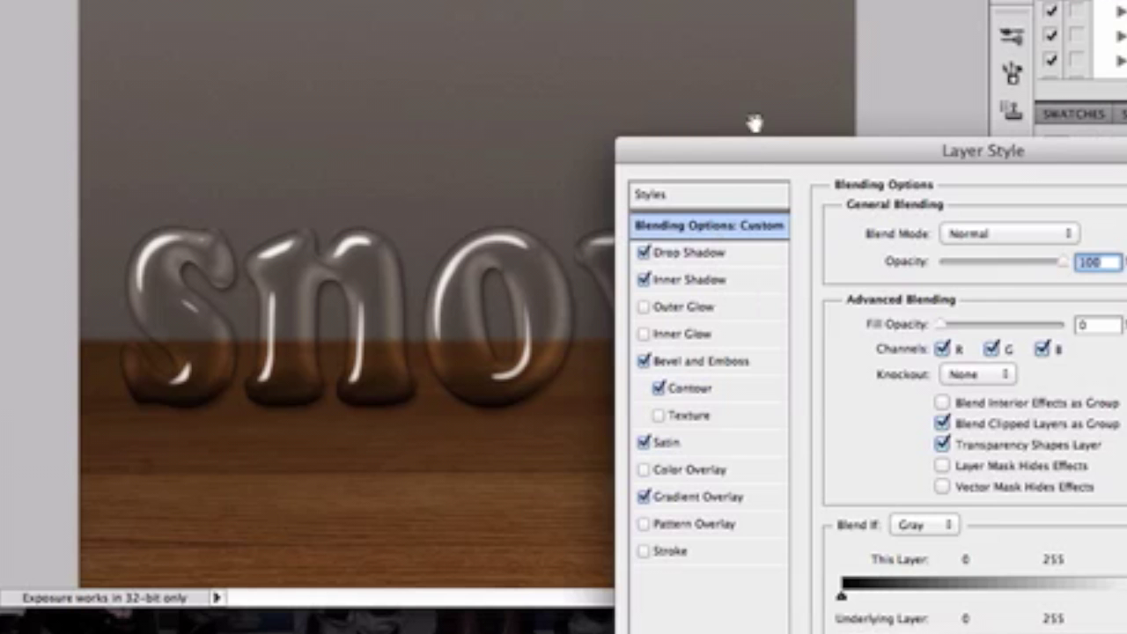
Step: Examine the glass text's layer style settings for Drop Shadow, Inner Shadow, Bevel and Emboss, Satin with its contour, and Gradient Overlay
{"action": "left_click_drag", "start_coordinate": [754, 148], "coordinate": [275, 79]}
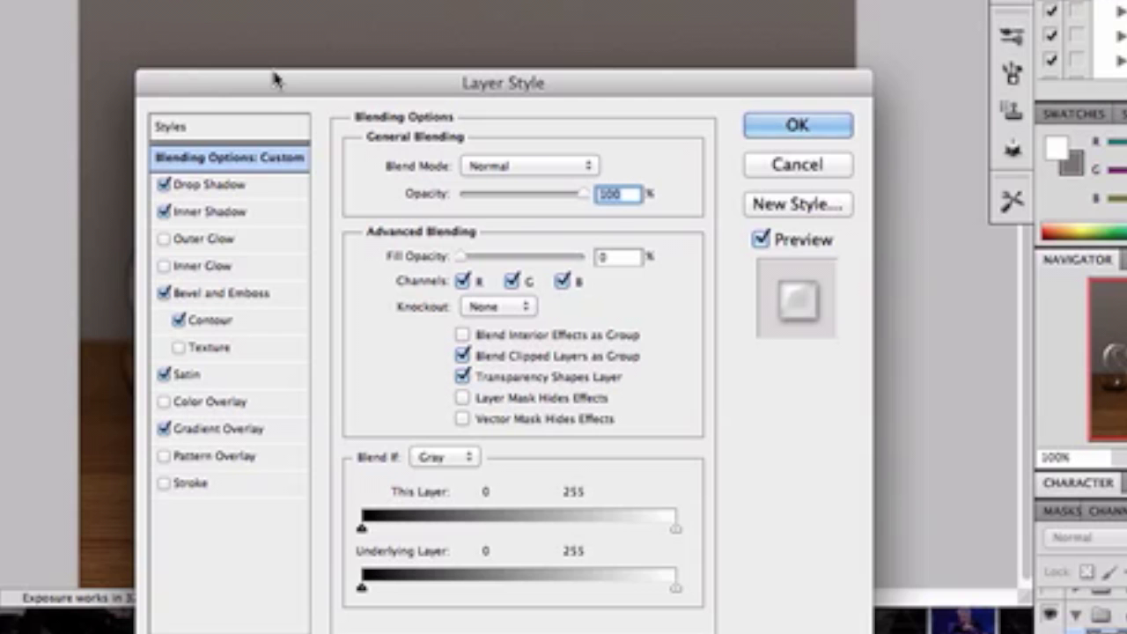
{"action": "left_click", "coordinate": [234, 186]}
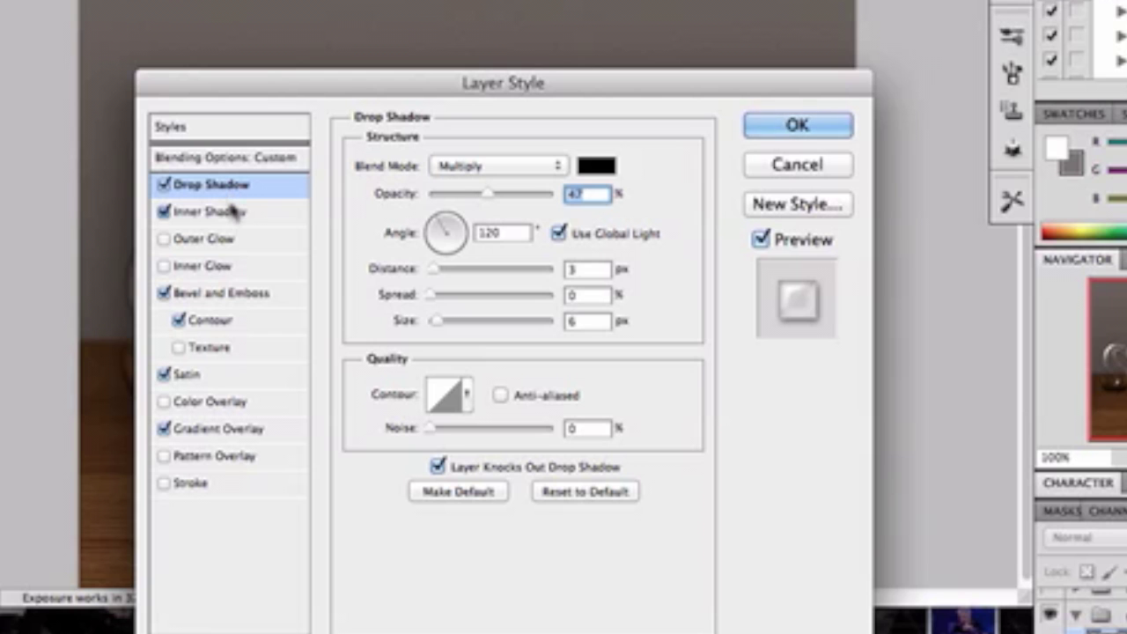
{"action": "left_click", "coordinate": [234, 211]}
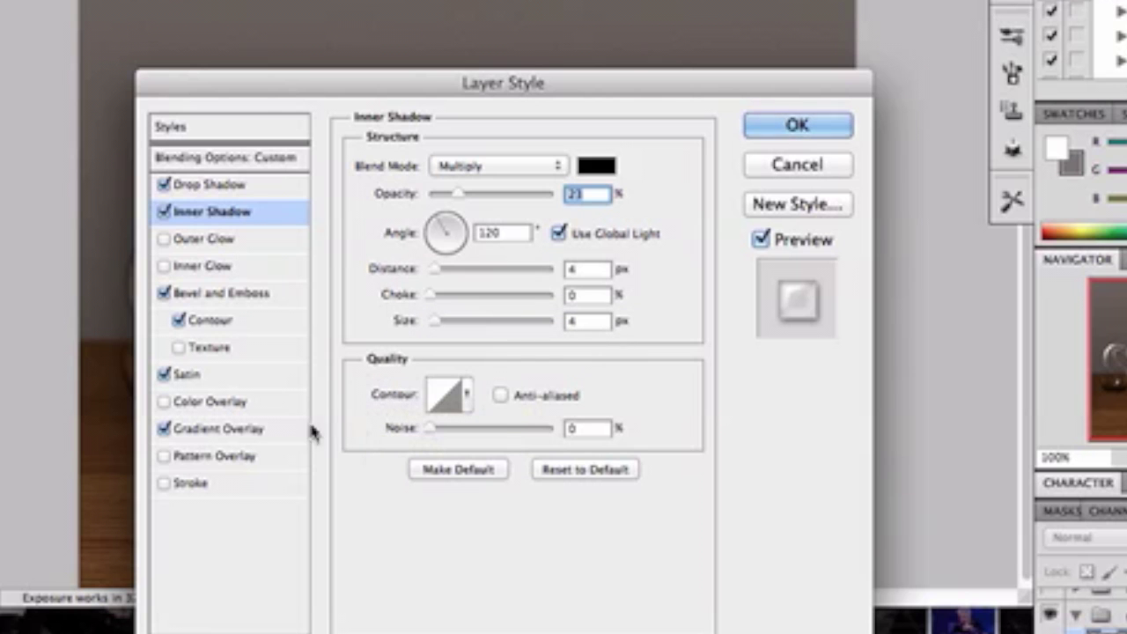
{"action": "left_click", "coordinate": [249, 301]}
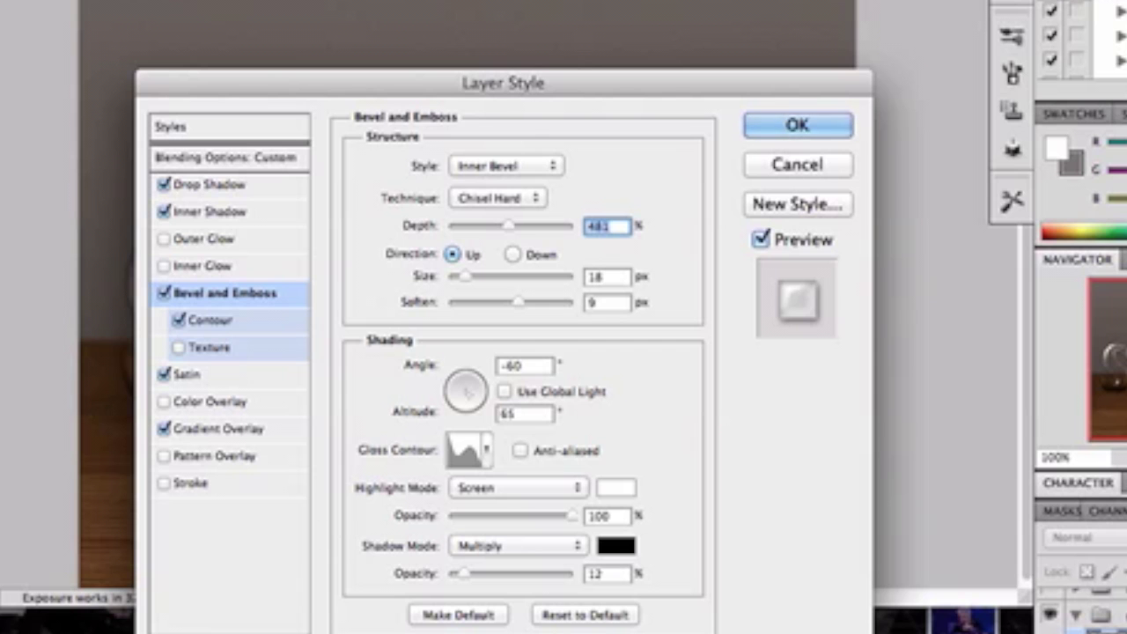
{"action": "left_click", "coordinate": [239, 384]}
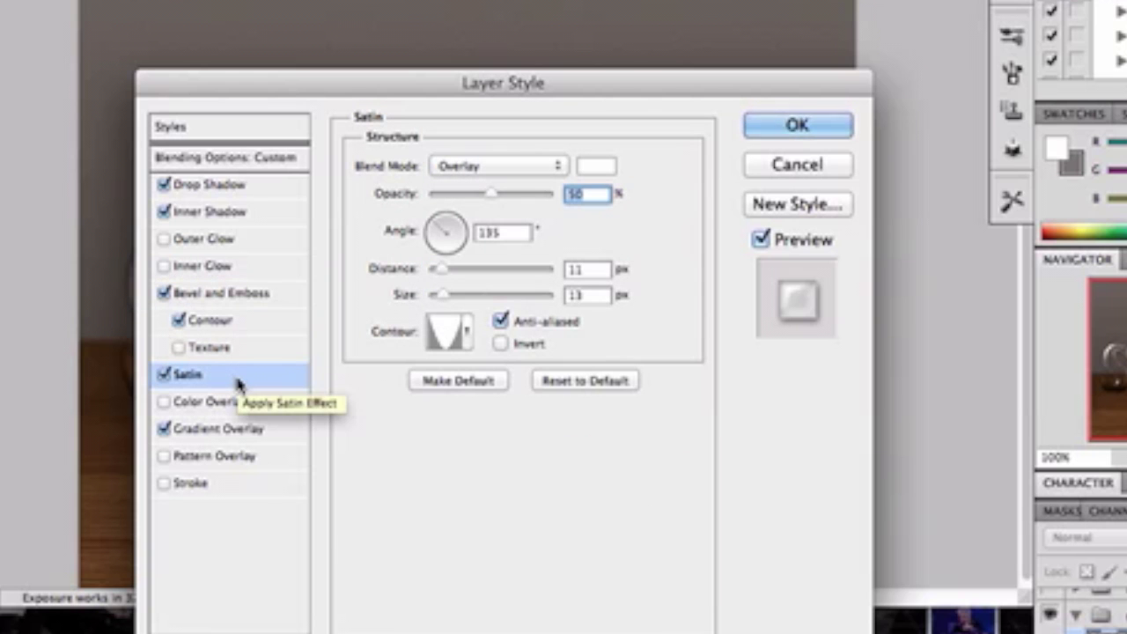
{"action": "left_click", "coordinate": [256, 431]}
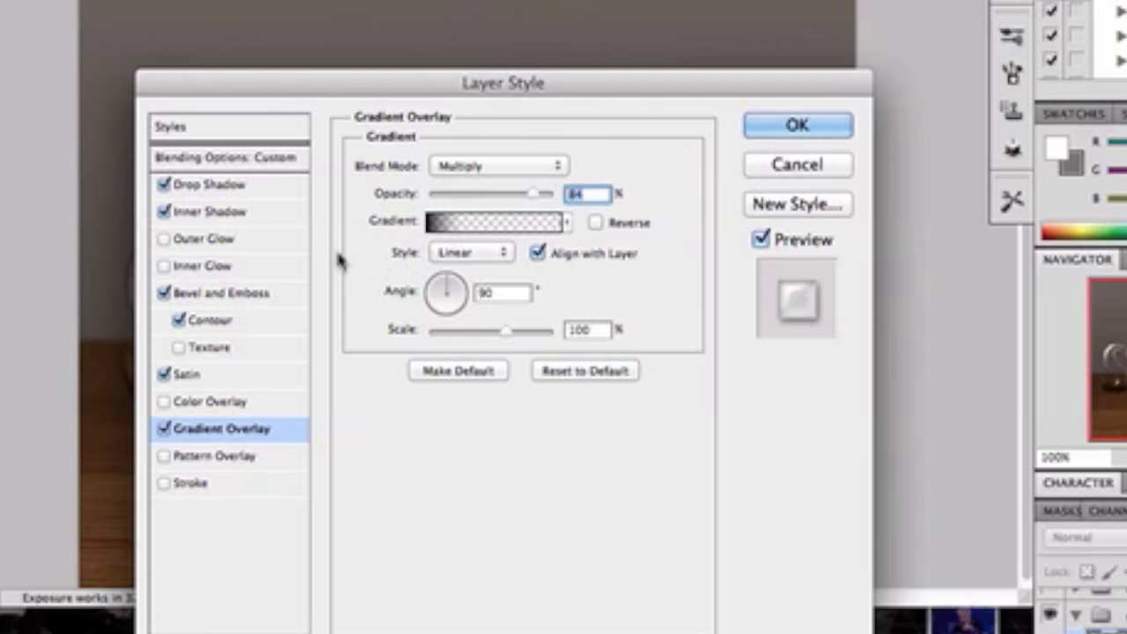
{"action": "left_click", "coordinate": [518, 220]}
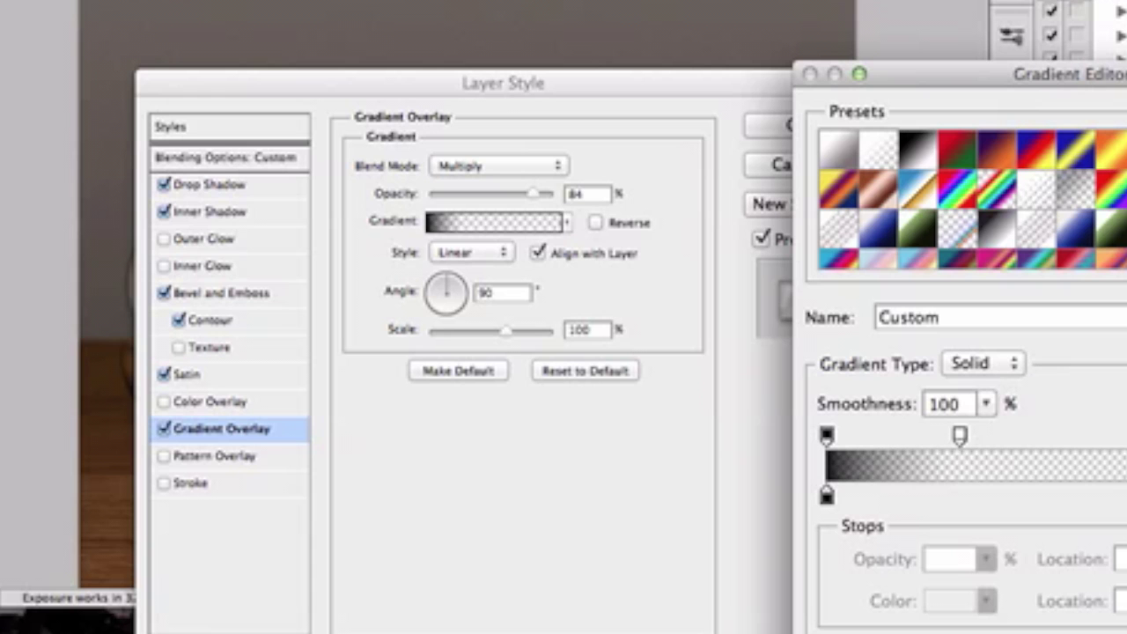
{"action": "key", "text": "Return"}
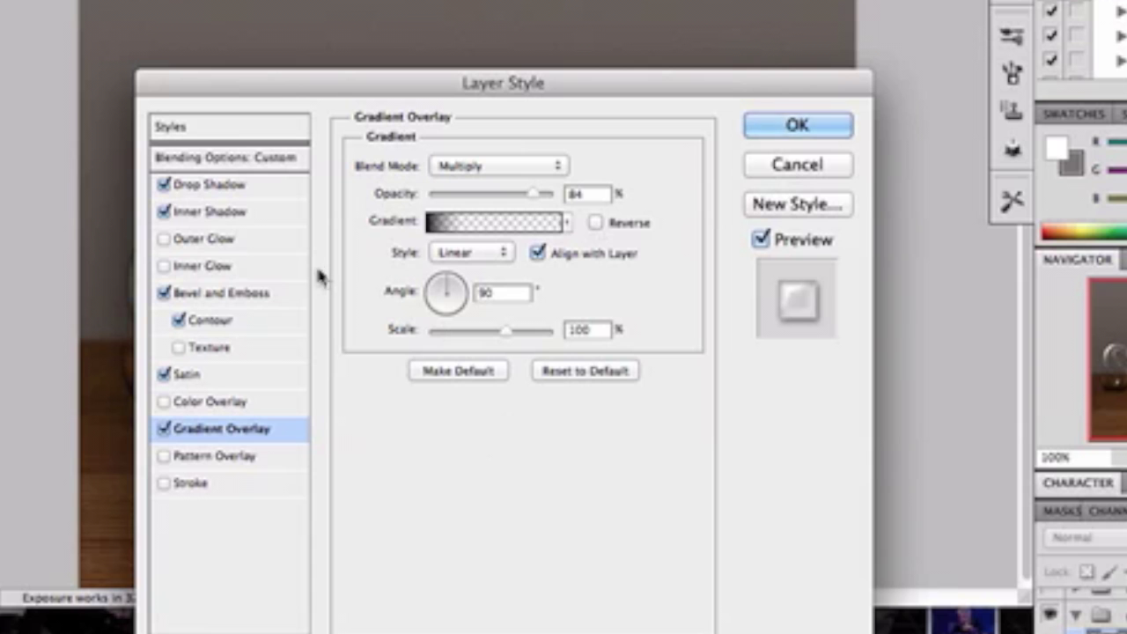
{"action": "left_click", "coordinate": [245, 383]}
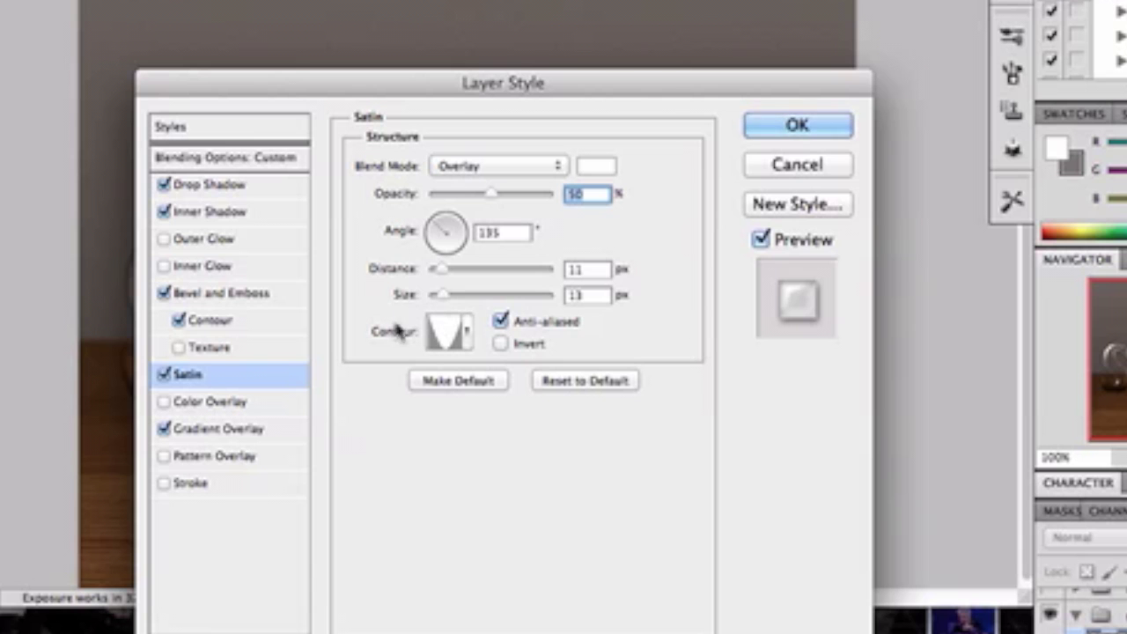
{"action": "left_click", "coordinate": [467, 348]}
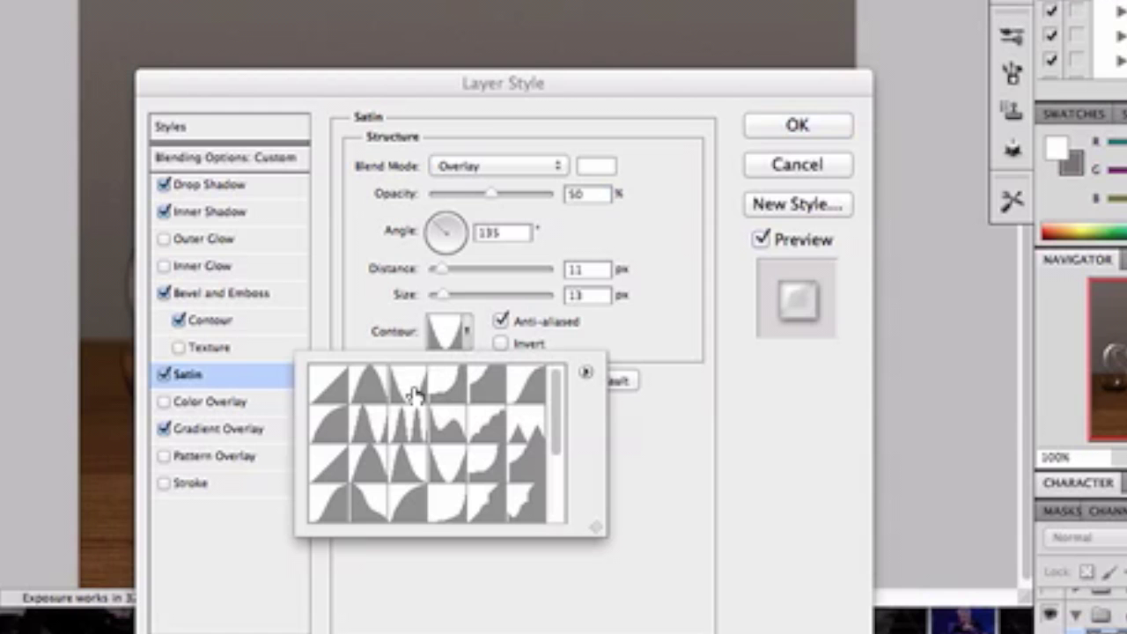
{"action": "left_click", "coordinate": [471, 348]}
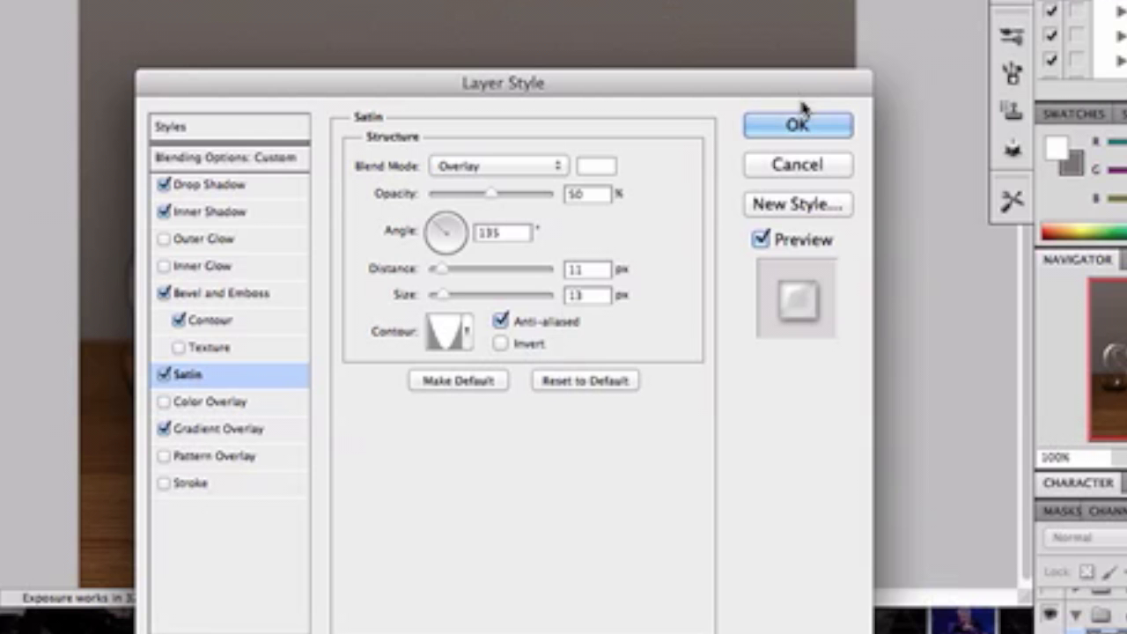
{"action": "left_click", "coordinate": [807, 125]}
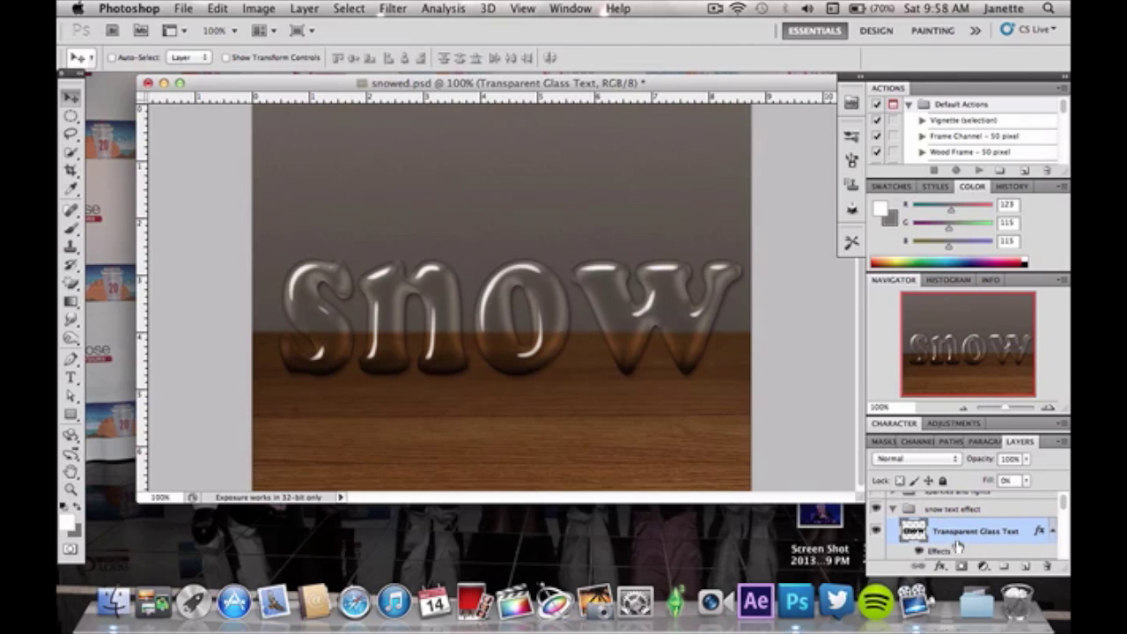
Step: Make the shadow and reflection layer group visible beneath the glass text
{"action": "scroll", "coordinate": [959, 537], "scroll_direction": "down", "scroll_amount": 2}
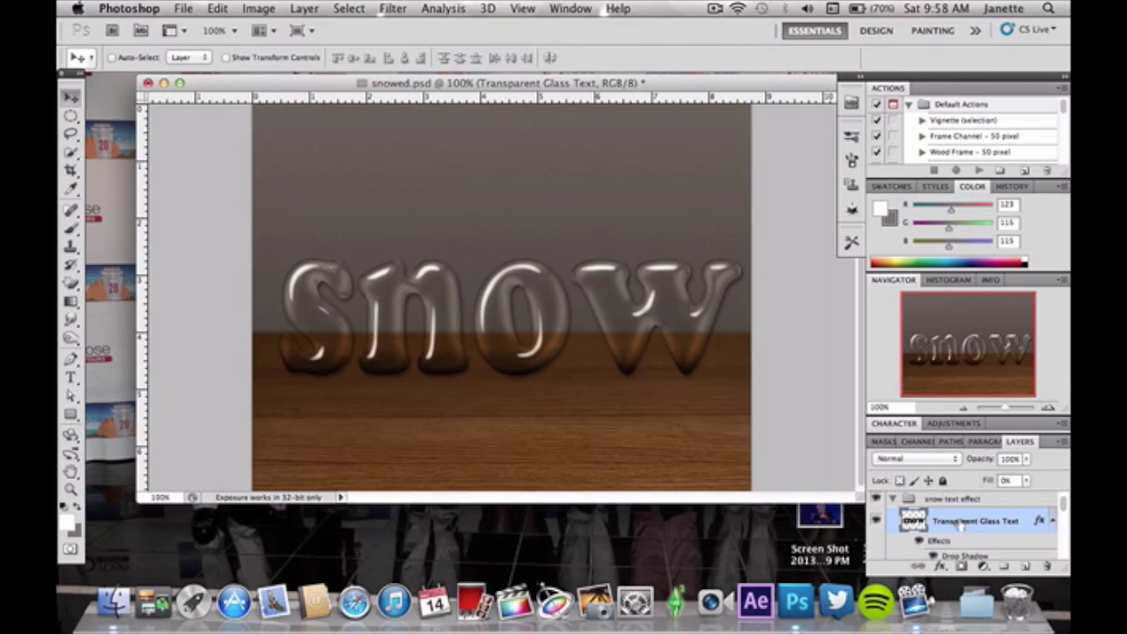
{"action": "scroll", "coordinate": [959, 526], "scroll_direction": "down", "scroll_amount": 5}
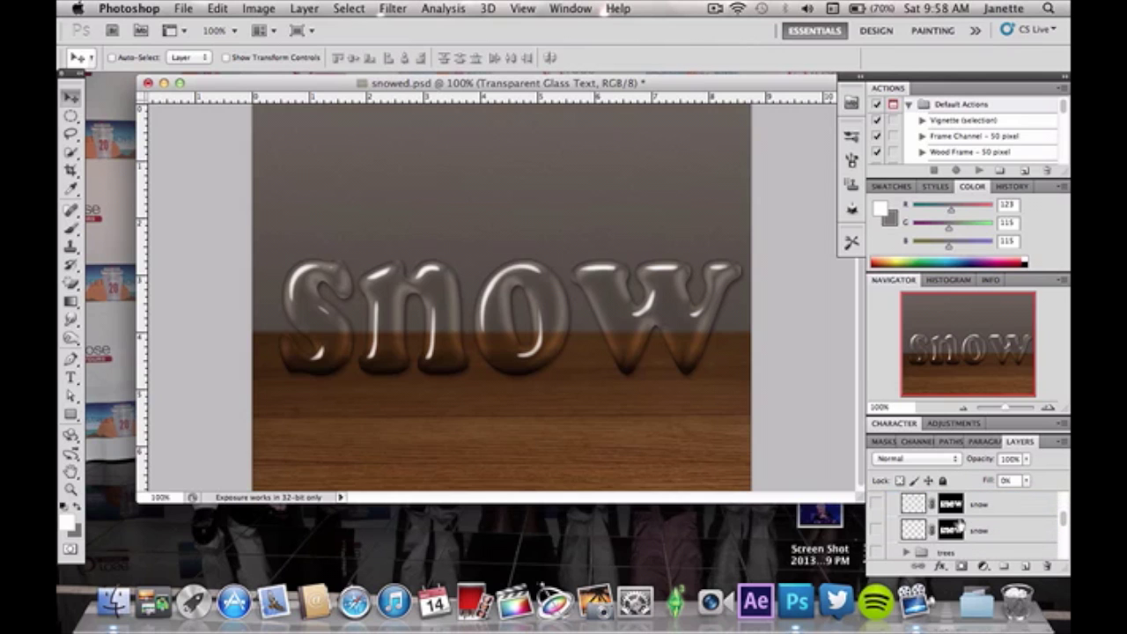
{"action": "scroll", "coordinate": [960, 526], "scroll_direction": "down", "scroll_amount": 3}
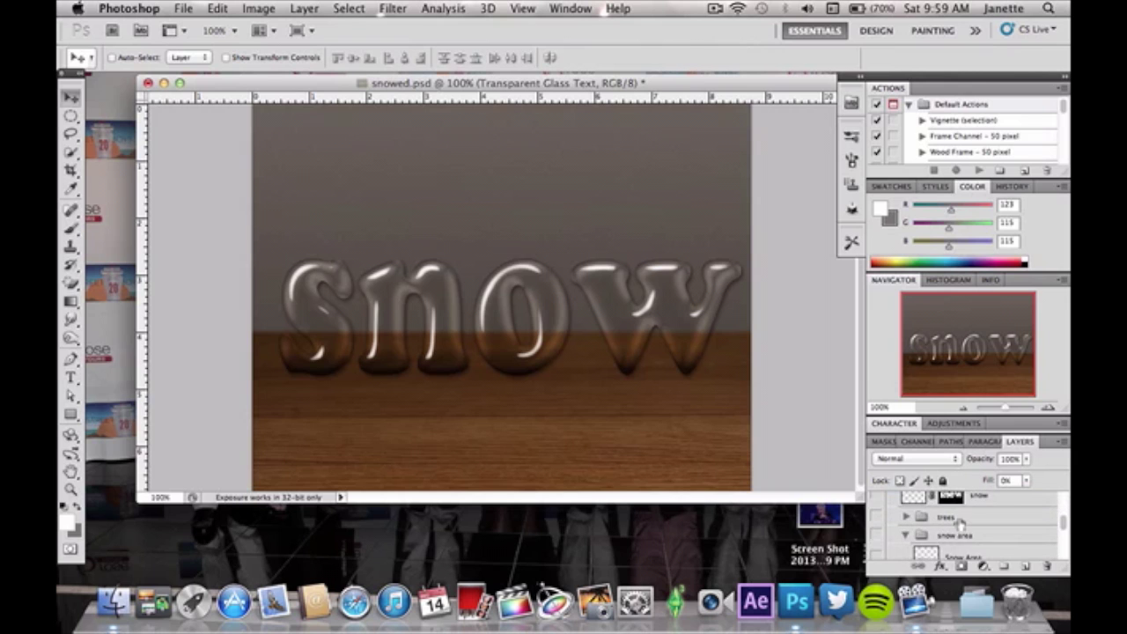
{"action": "scroll", "coordinate": [960, 525], "scroll_direction": "down", "scroll_amount": 1}
{"action": "scroll", "coordinate": [960, 524], "scroll_direction": "down", "scroll_amount": 3}
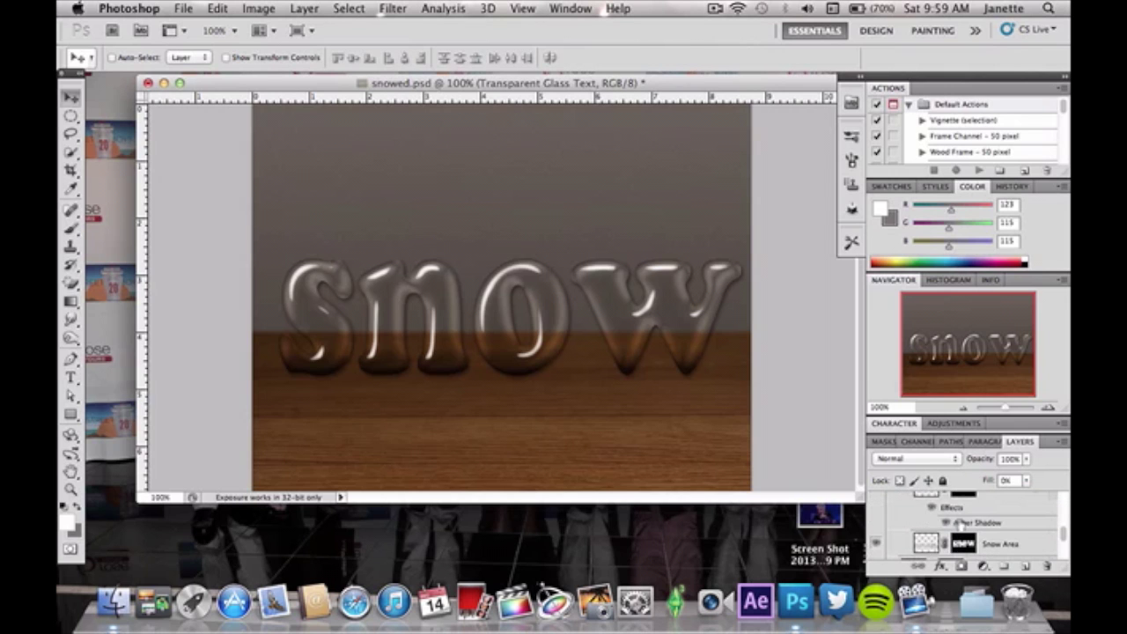
{"action": "scroll", "coordinate": [959, 525], "scroll_direction": "down", "scroll_amount": 2}
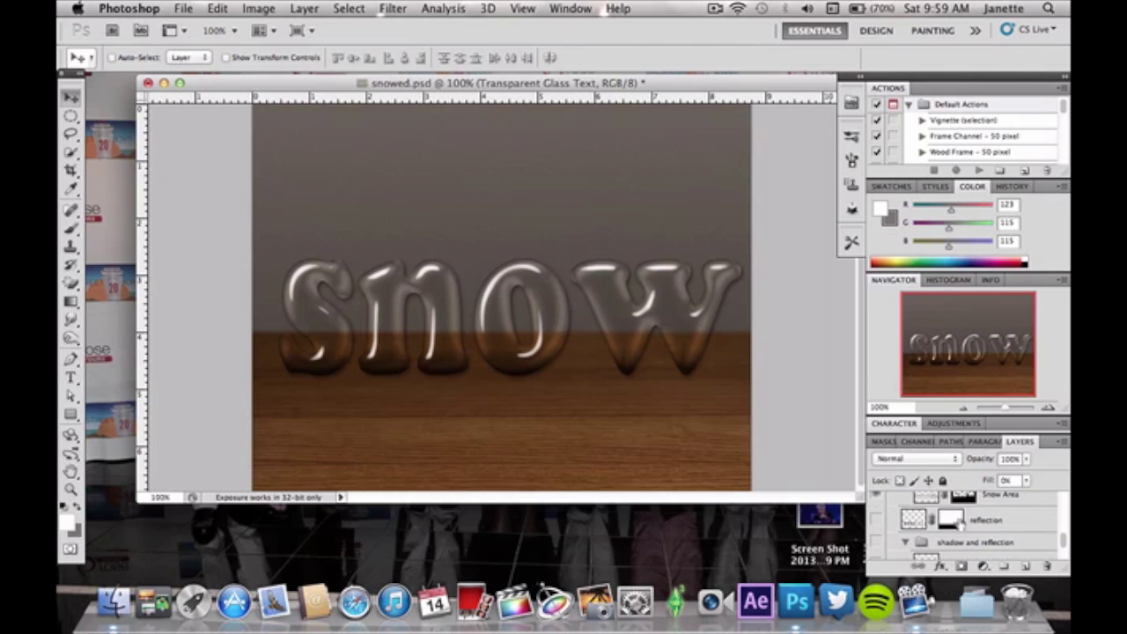
{"action": "scroll", "coordinate": [916, 518], "scroll_direction": "up", "scroll_amount": 1}
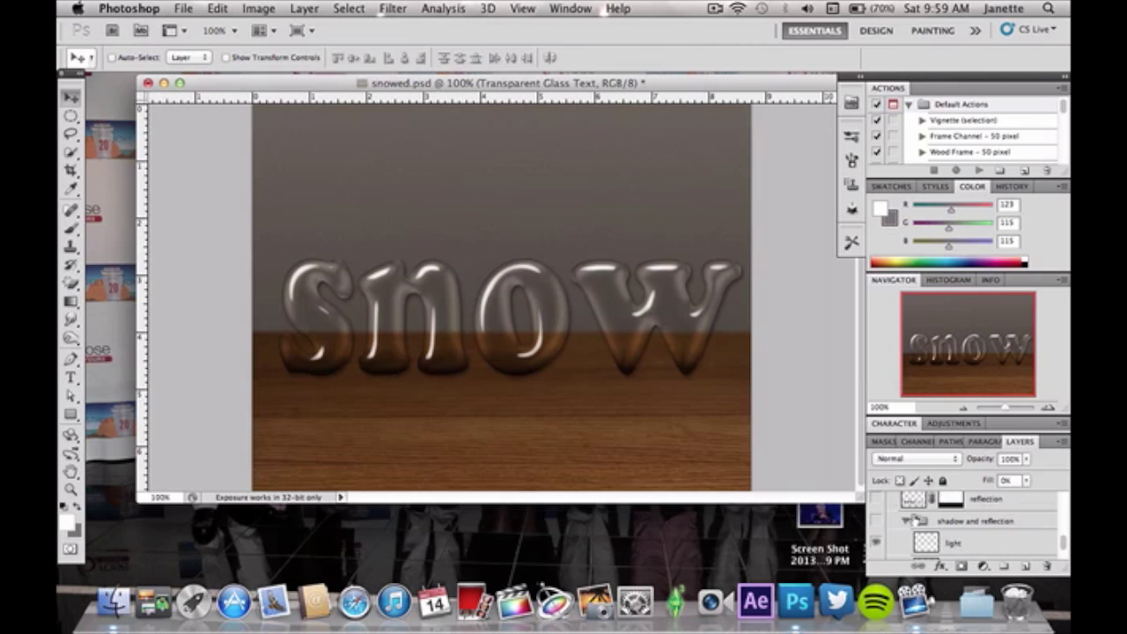
{"action": "left_click", "coordinate": [876, 521]}
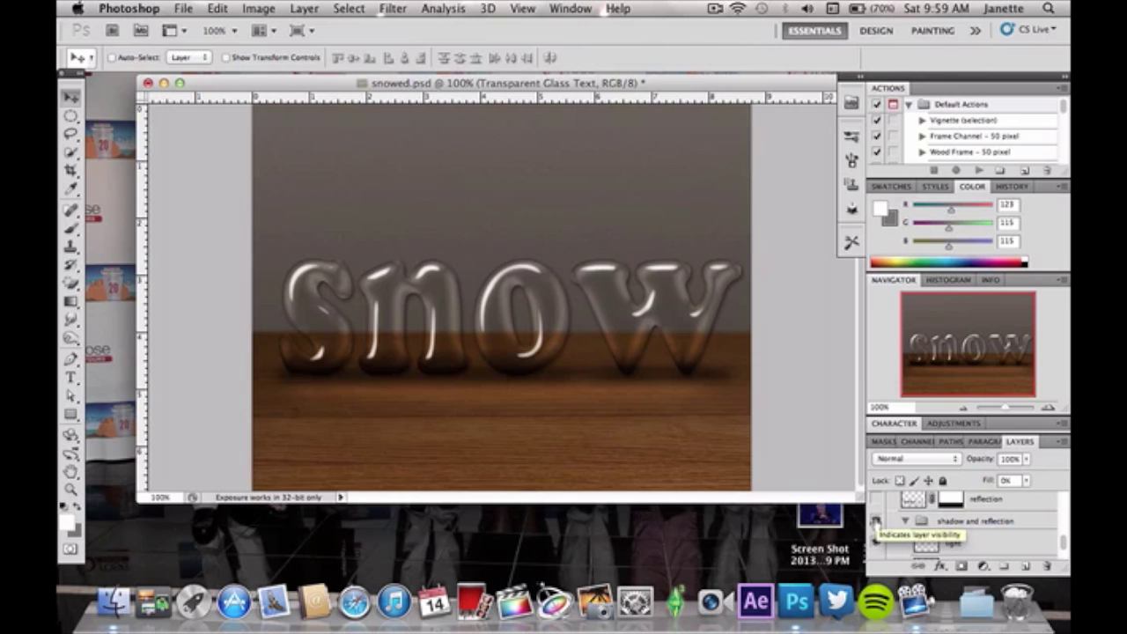
Step: Draw a thin rectangle about 7 inches long on the wood just below the SNOW text and color it black
{"action": "scroll", "coordinate": [969, 547], "scroll_direction": "down", "scroll_amount": 1}
{"action": "scroll", "coordinate": [968, 548], "scroll_direction": "down", "scroll_amount": 1}
{"action": "scroll", "coordinate": [968, 548], "scroll_direction": "down", "scroll_amount": 1}
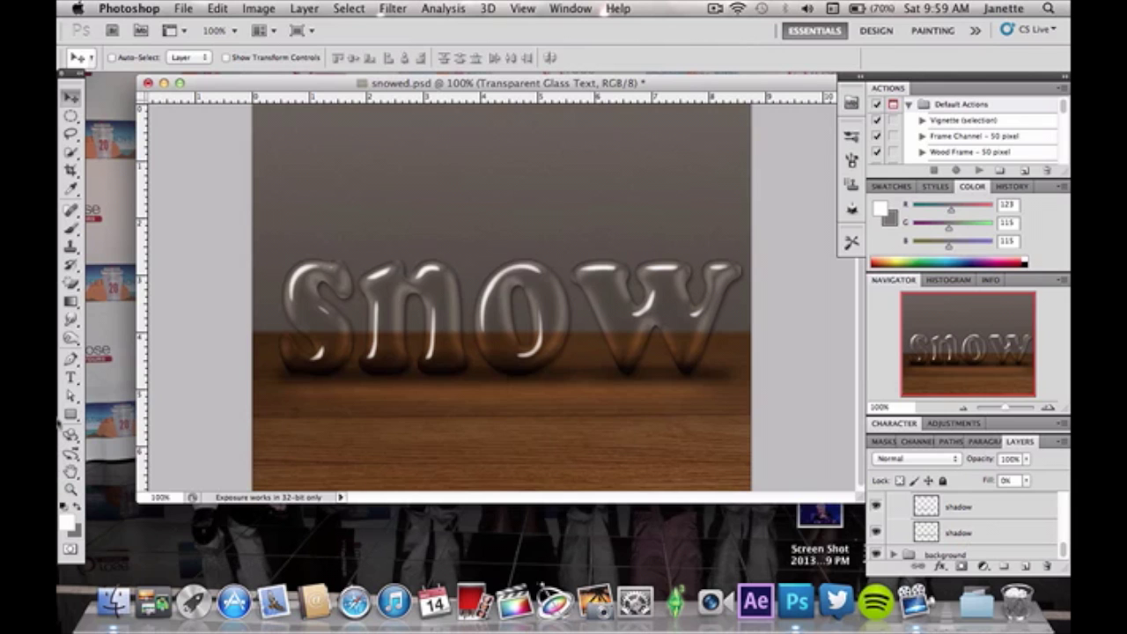
{"action": "left_click", "coordinate": [70, 417]}
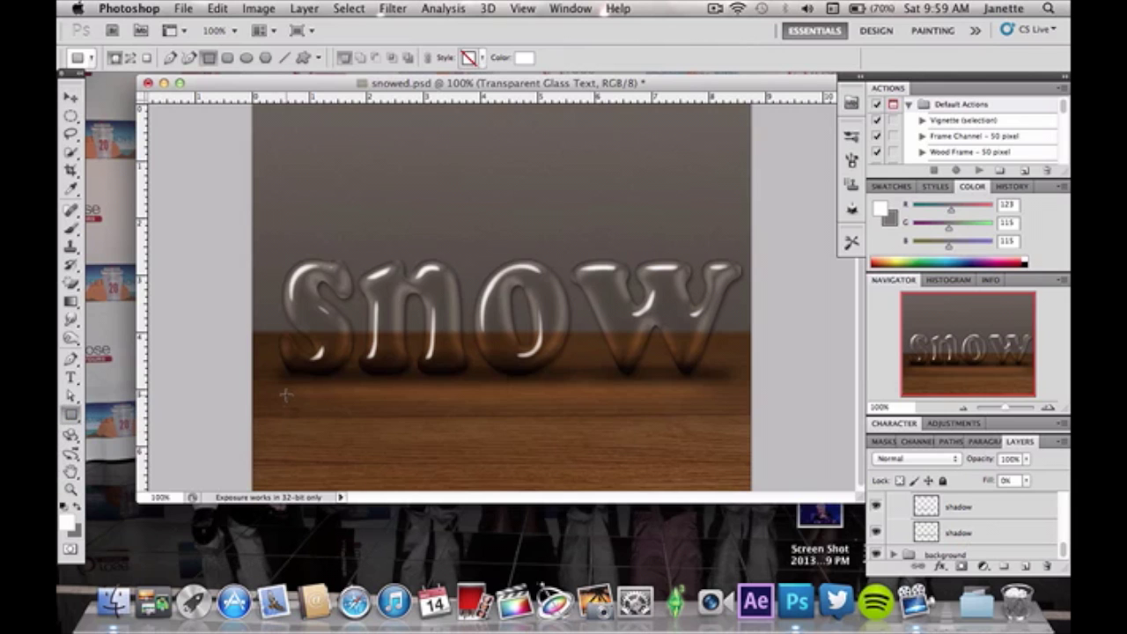
{"action": "left_click_drag", "start_coordinate": [287, 396], "coordinate": [700, 408]}
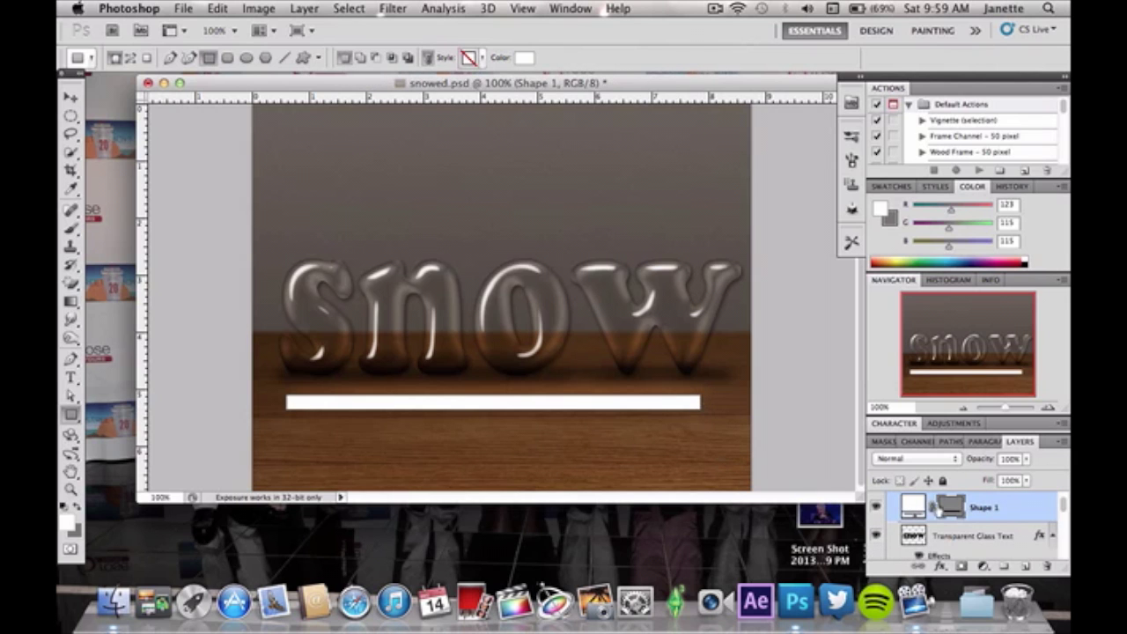
{"action": "double_click", "coordinate": [915, 506]}
{"action": "left_click_drag", "start_coordinate": [762, 241], "coordinate": [760, 297]}
{"action": "key", "text": "Return"}
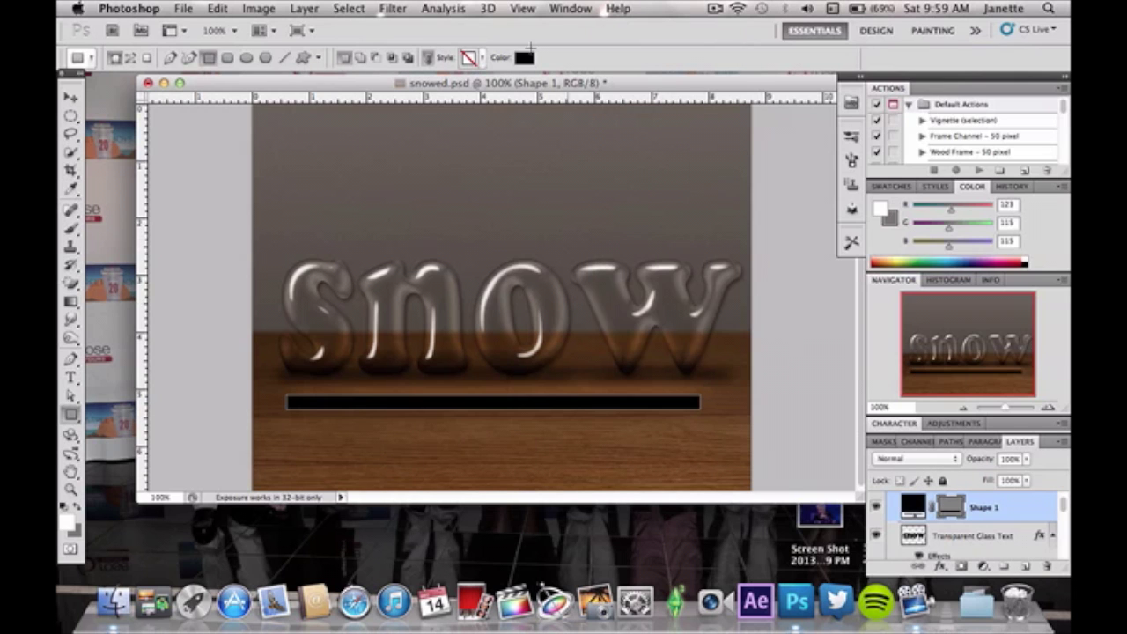
Step: Rasterize the black rectangle with a Gaussian Blur of 15.4 pixels radius, and delete its layer
{"action": "left_click", "coordinate": [393, 8]}
{"action": "mouse_move", "coordinate": [495, 198]}
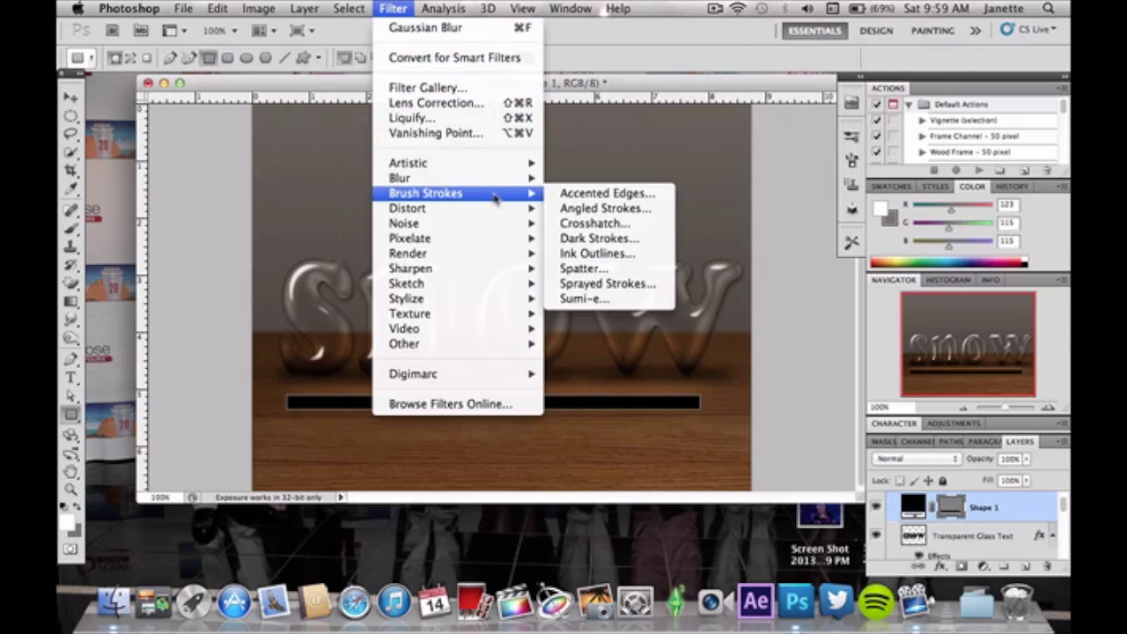
{"action": "mouse_move", "coordinate": [523, 179]}
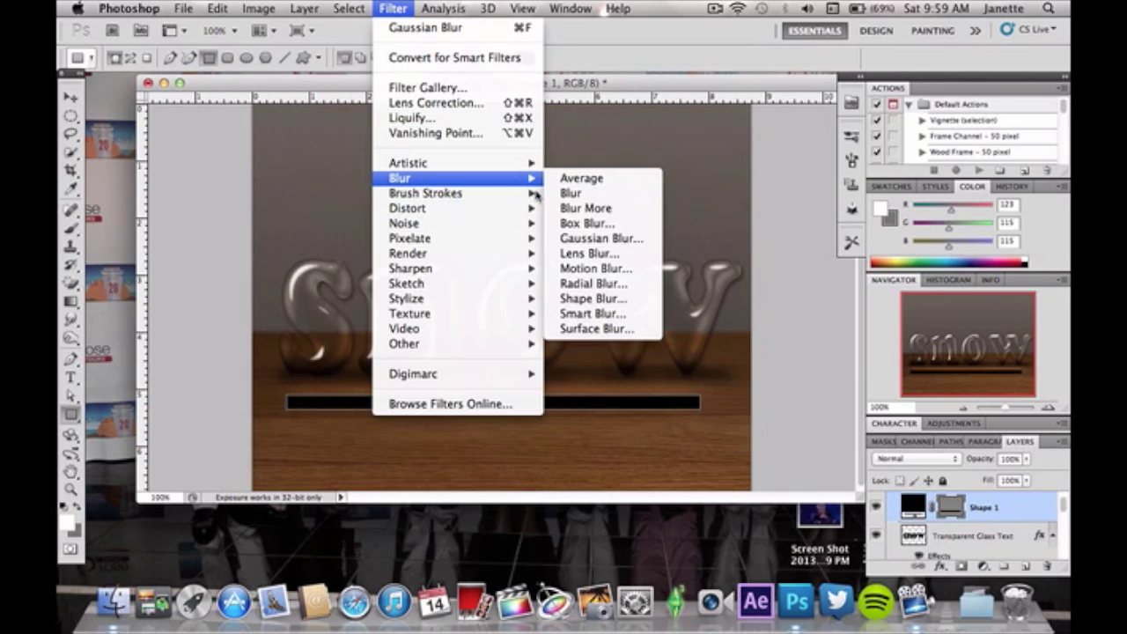
{"action": "left_click", "coordinate": [583, 245]}
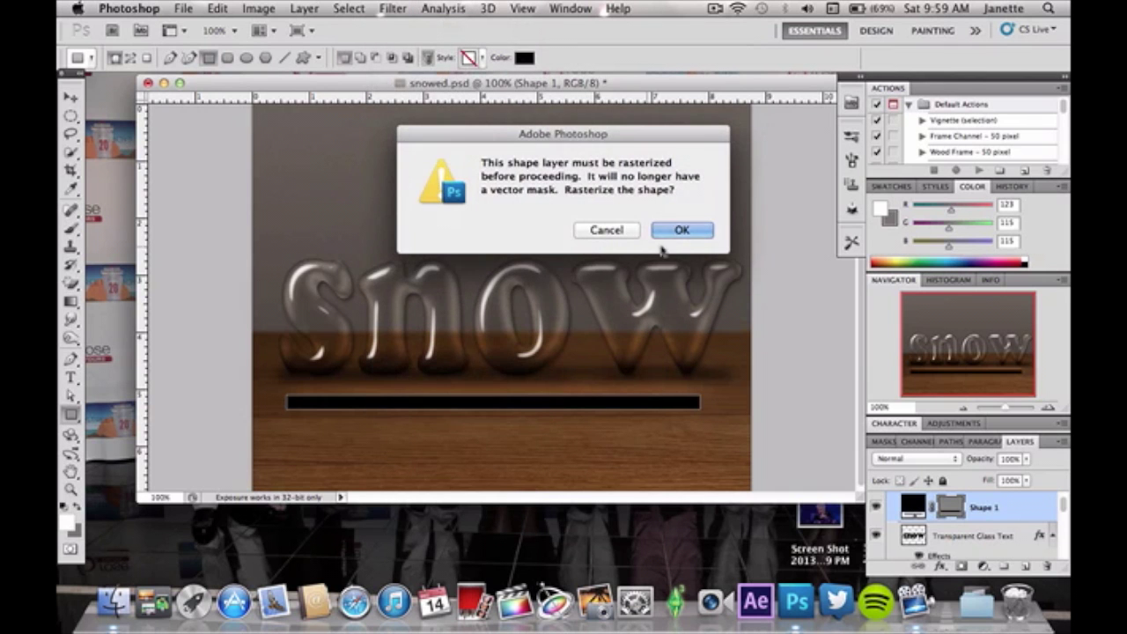
{"action": "left_click", "coordinate": [681, 230]}
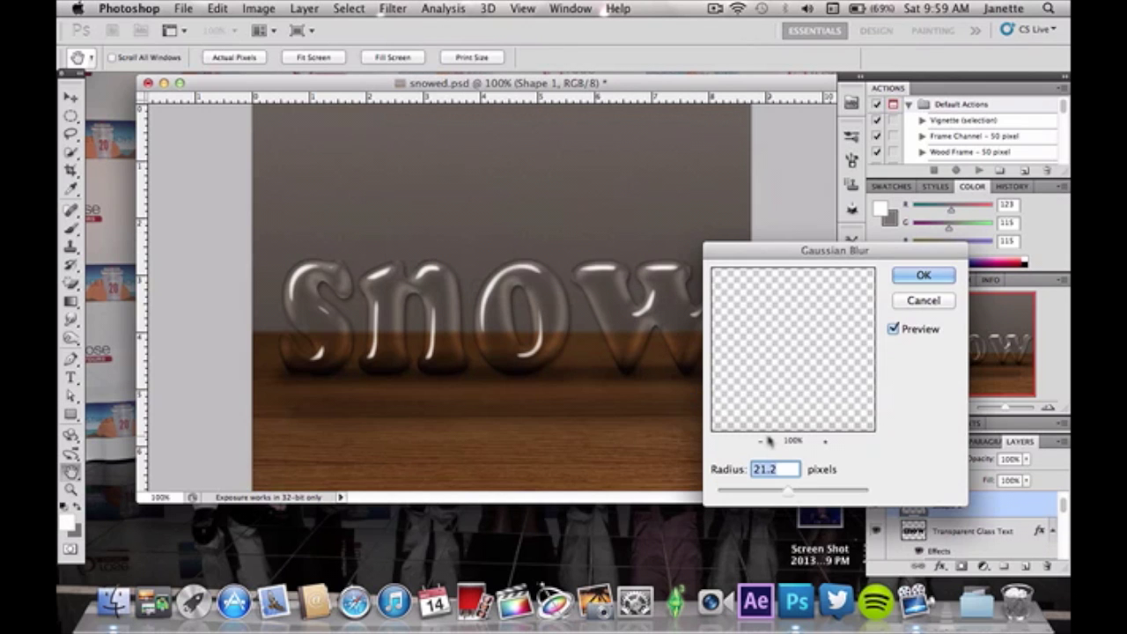
{"action": "mouse_move", "coordinate": [788, 491]}
{"action": "left_mouse_down"}
{"action": "mouse_move", "coordinate": [772, 498]}
{"action": "mouse_move", "coordinate": [783, 498]}
{"action": "left_mouse_up"}
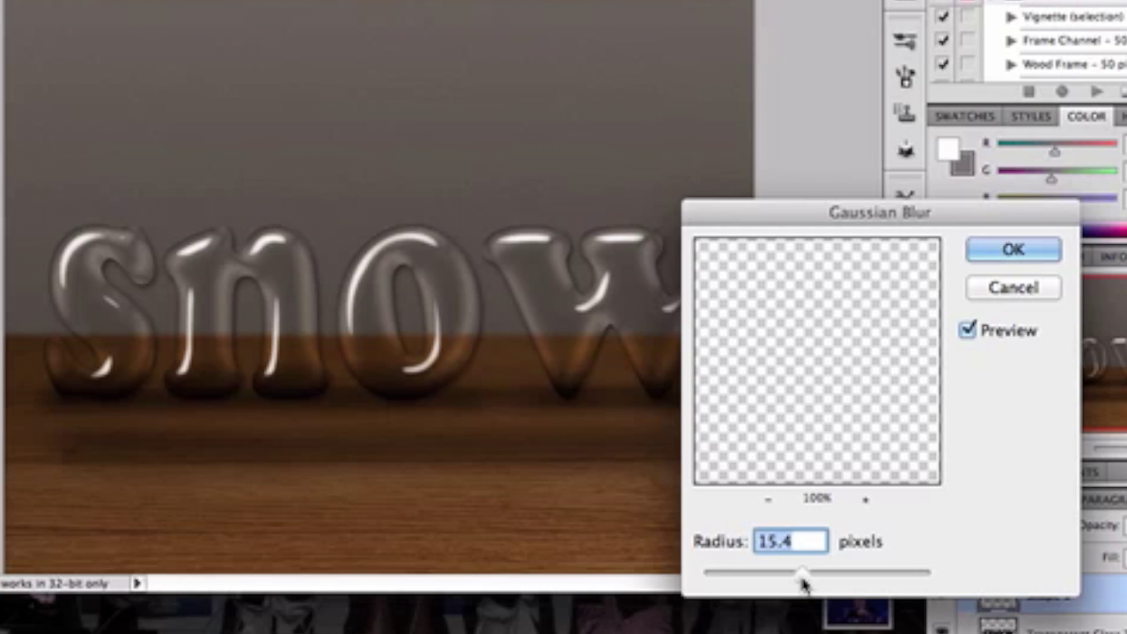
{"action": "key", "text": "Return"}
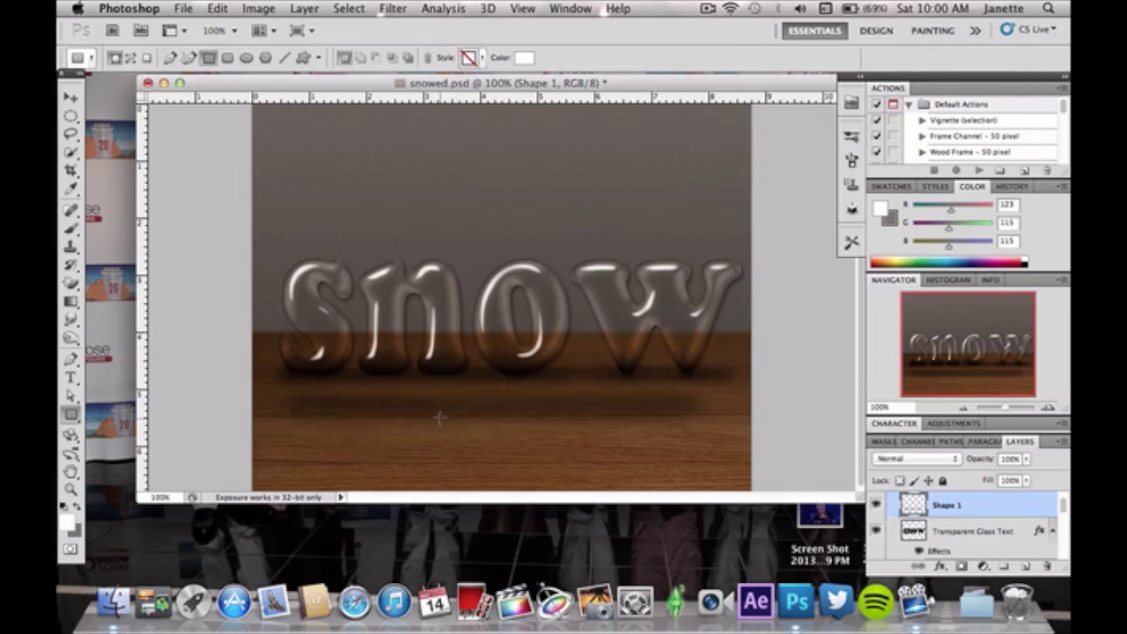
{"action": "key", "text": "BackSpace"}
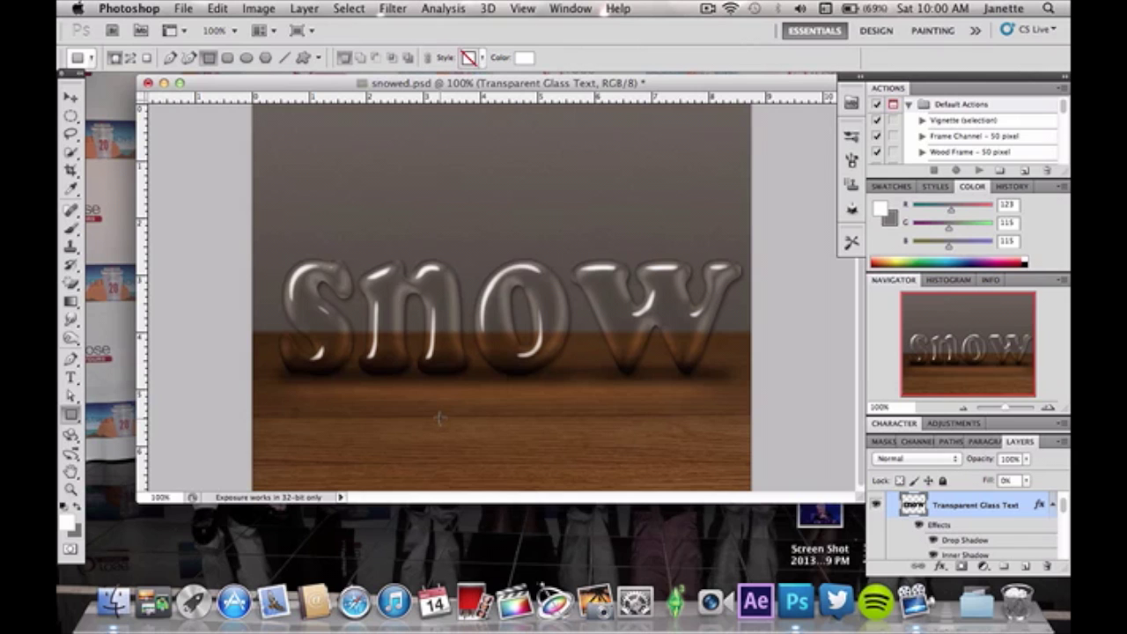
Step: Create a new 800 by 626 pixel RGB document at 72 pixels/inch using the background color, and close it again
{"action": "left_click", "coordinate": [183, 9]}
{"action": "left_click", "coordinate": [183, 8]}
{"action": "left_click", "coordinate": [183, 9]}
{"action": "left_click", "coordinate": [199, 27]}
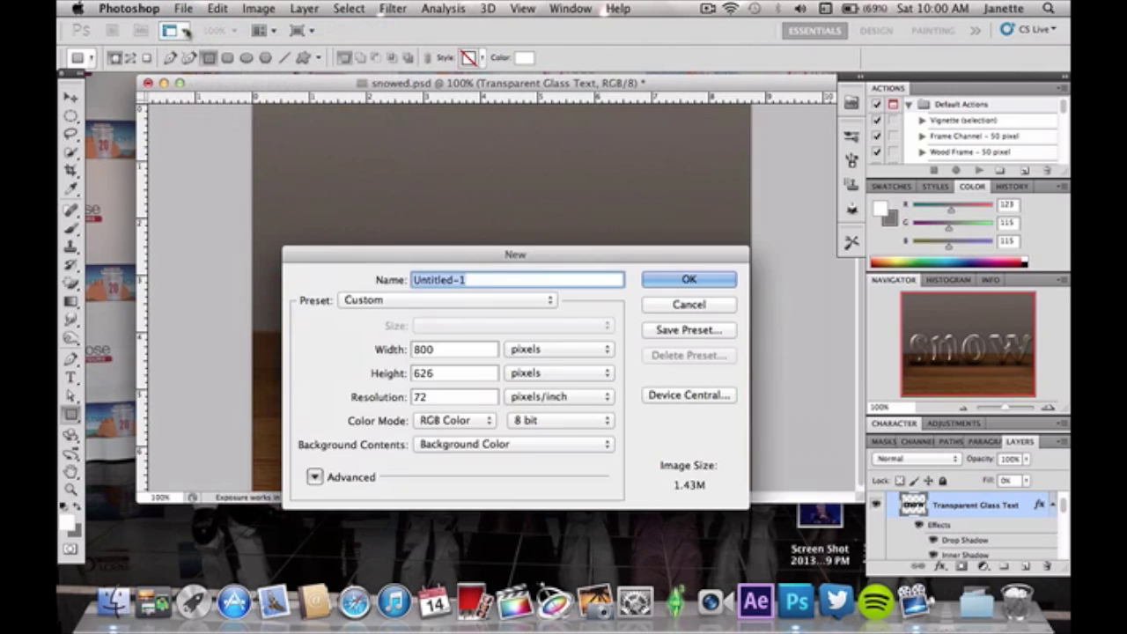
{"action": "key", "text": "Return"}
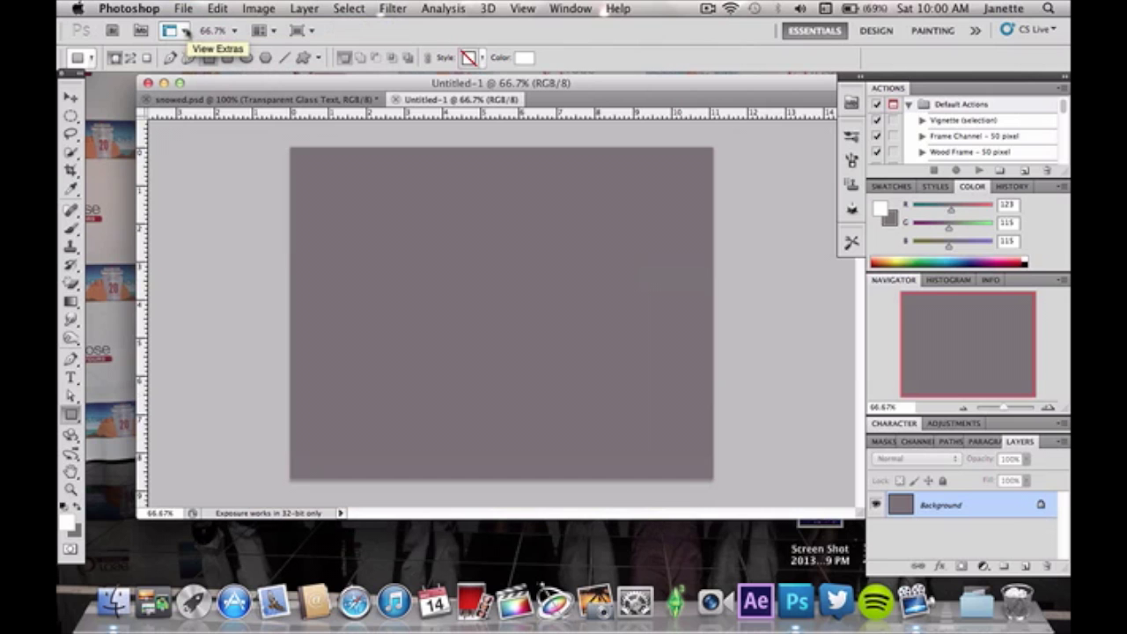
{"action": "key", "text": "v"}
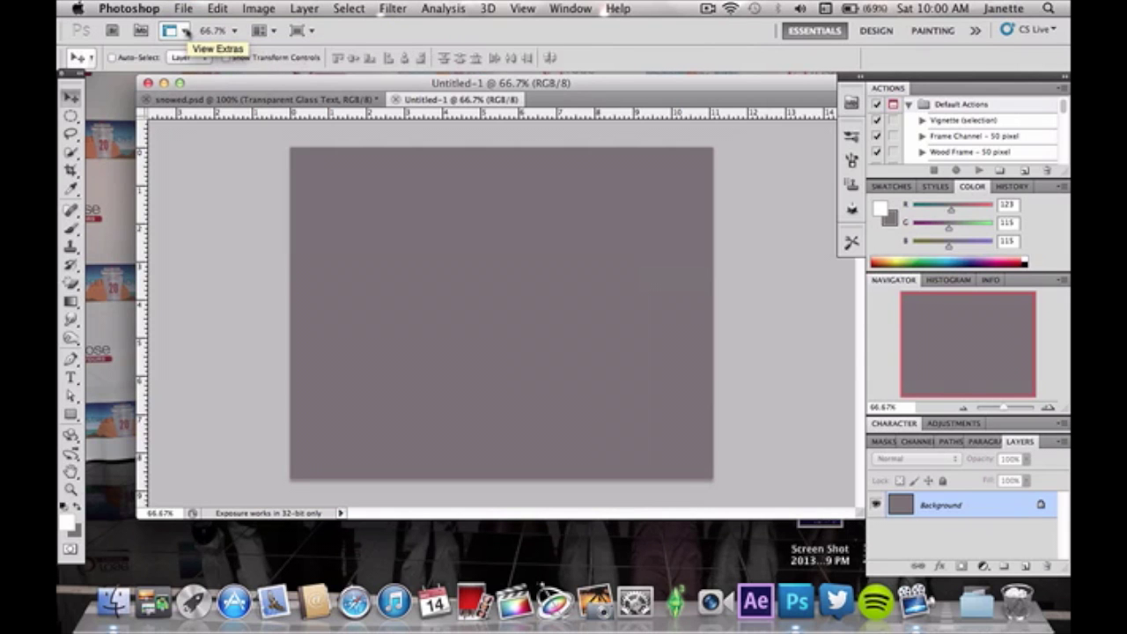
{"action": "left_click", "coordinate": [216, 8]}
{"action": "left_click", "coordinate": [216, 8]}
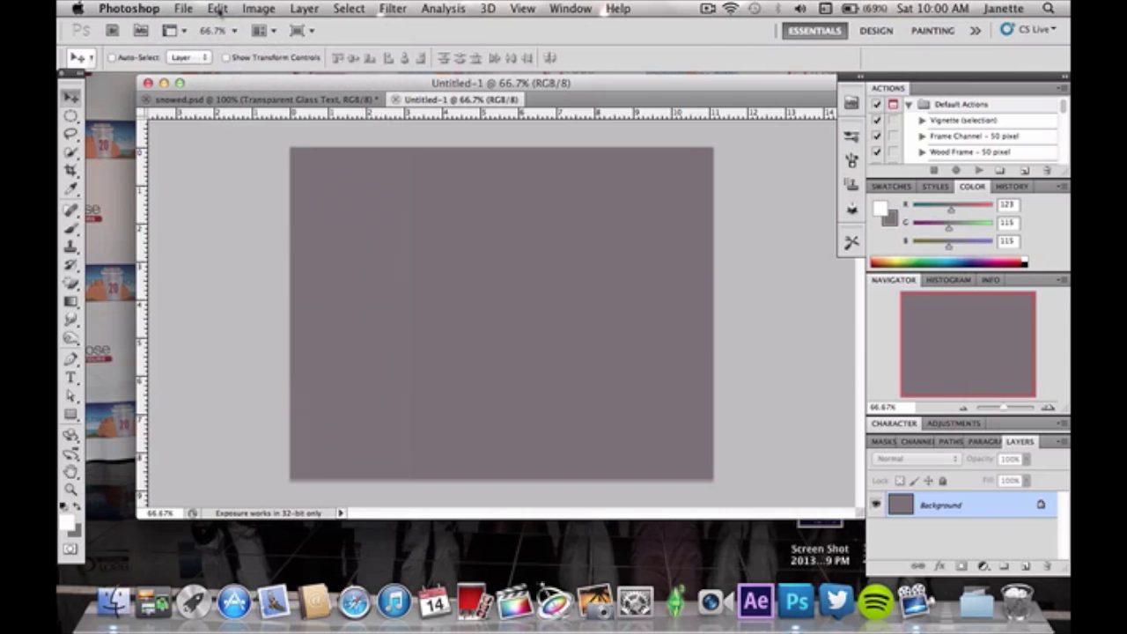
{"action": "left_click", "coordinate": [396, 99]}
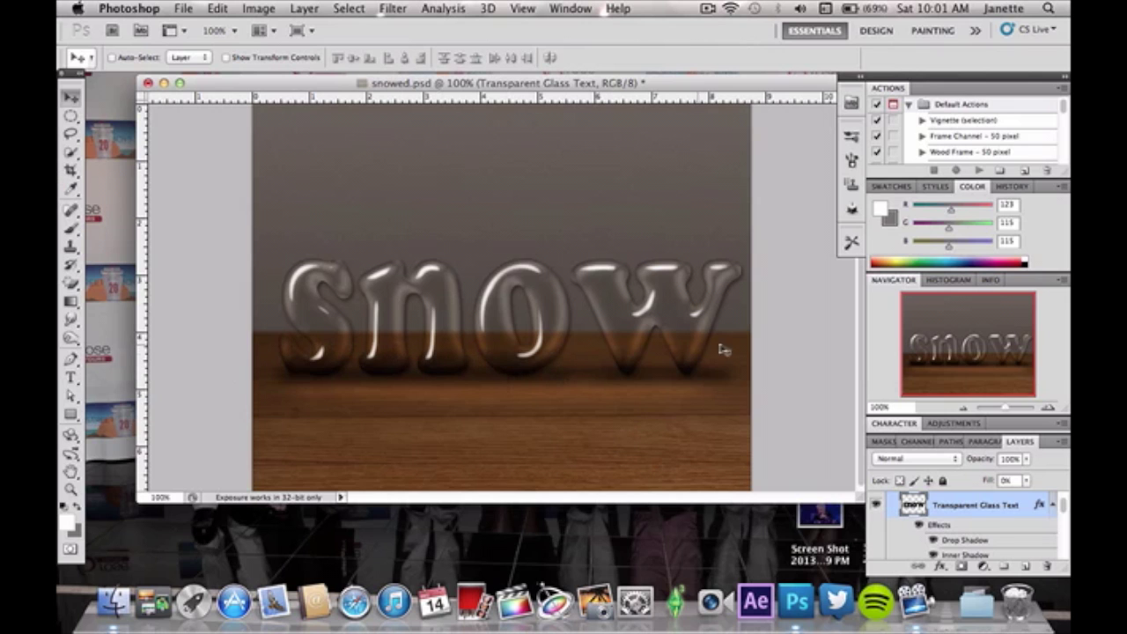
Step: Make the snow area layer group visible inside the glass letters and collapse the group
{"action": "scroll", "coordinate": [963, 539], "scroll_direction": "up", "scroll_amount": 3}
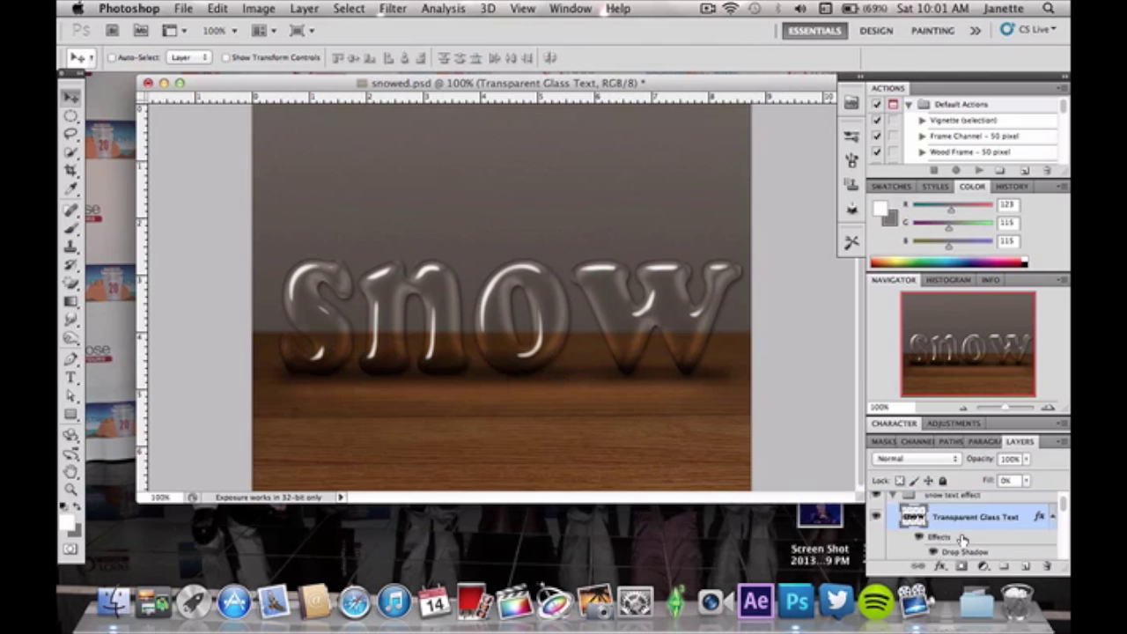
{"action": "scroll", "coordinate": [963, 539], "scroll_direction": "down", "scroll_amount": 5}
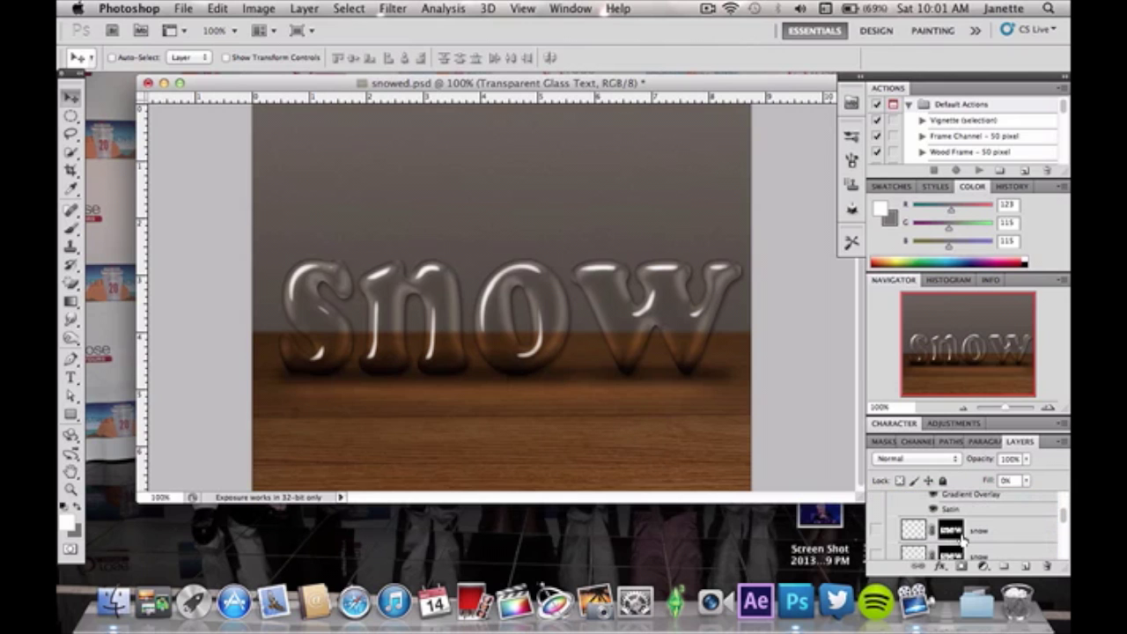
{"action": "scroll", "coordinate": [963, 539], "scroll_direction": "down", "scroll_amount": 4}
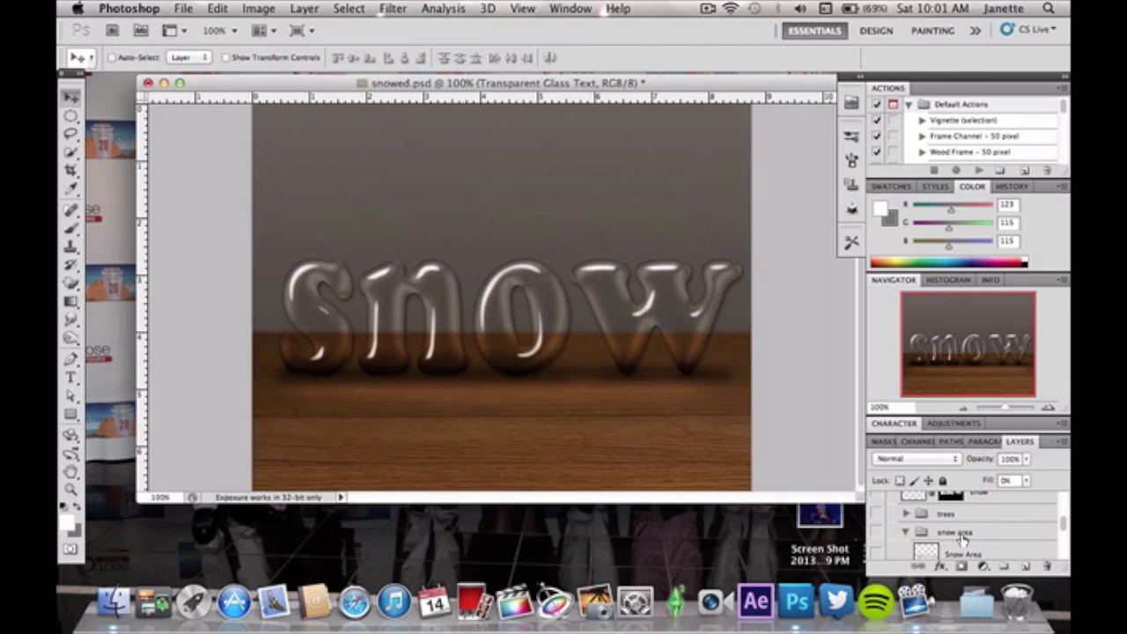
{"action": "left_click", "coordinate": [876, 532]}
{"action": "left_click", "coordinate": [905, 533]}
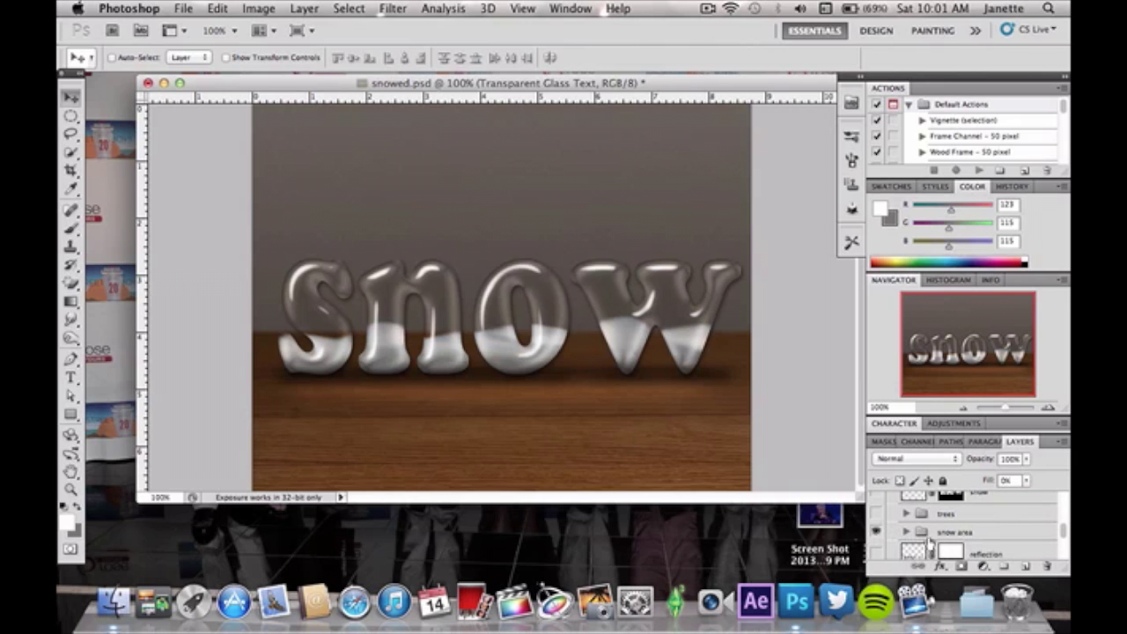
Step: Preview the reflection layer beneath the letters and hide it again
{"action": "scroll", "coordinate": [939, 539], "scroll_direction": "down", "scroll_amount": 2}
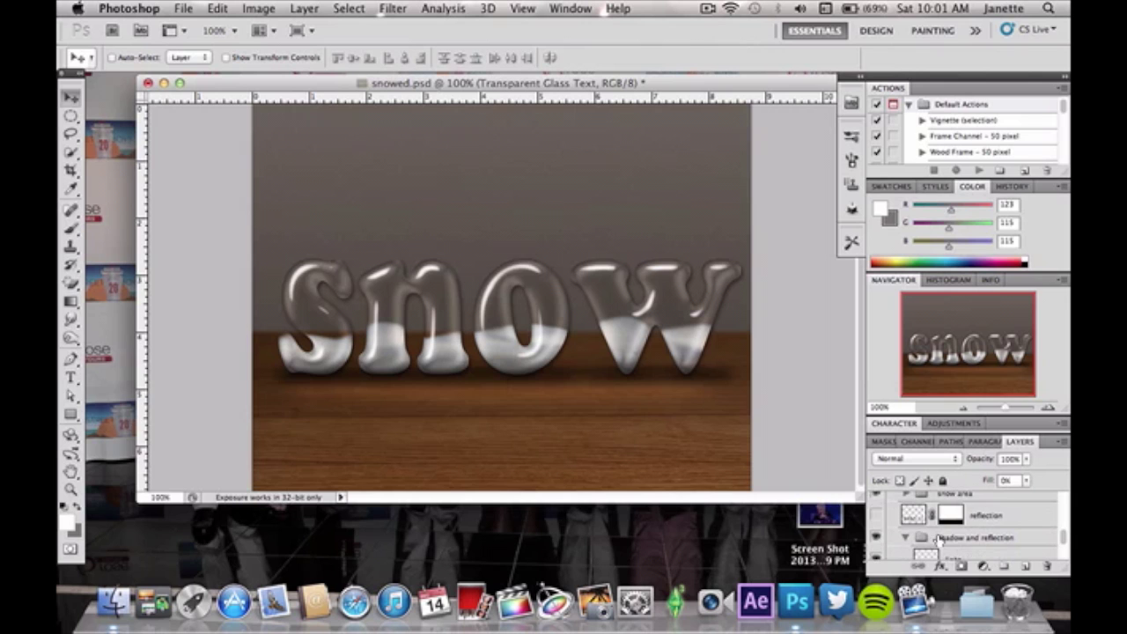
{"action": "left_click", "coordinate": [877, 516]}
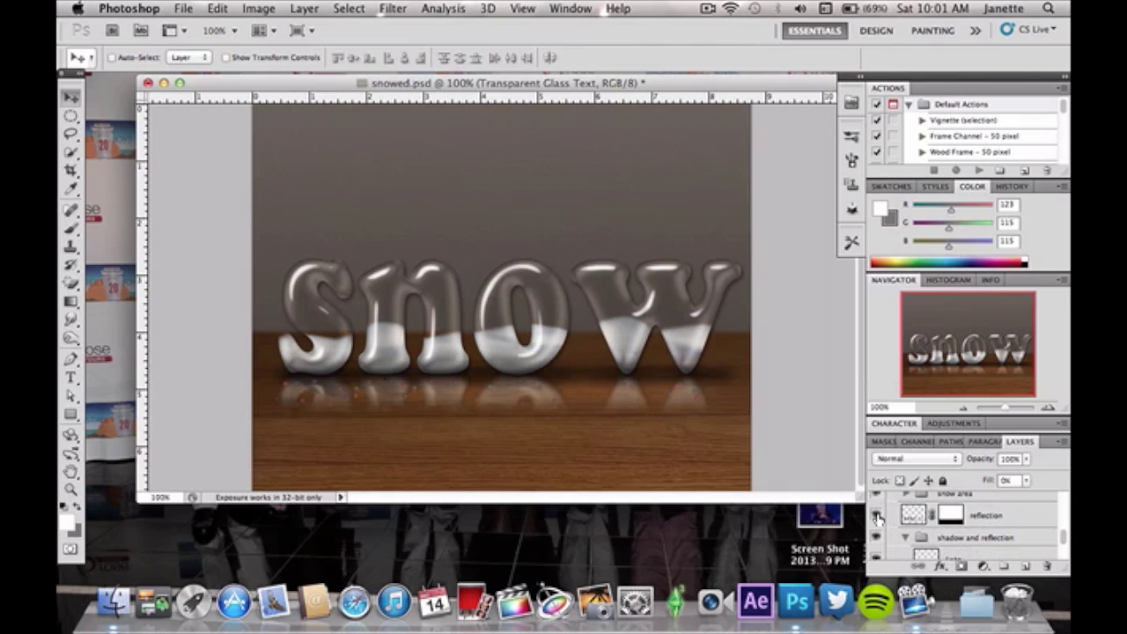
{"action": "left_click", "coordinate": [876, 517]}
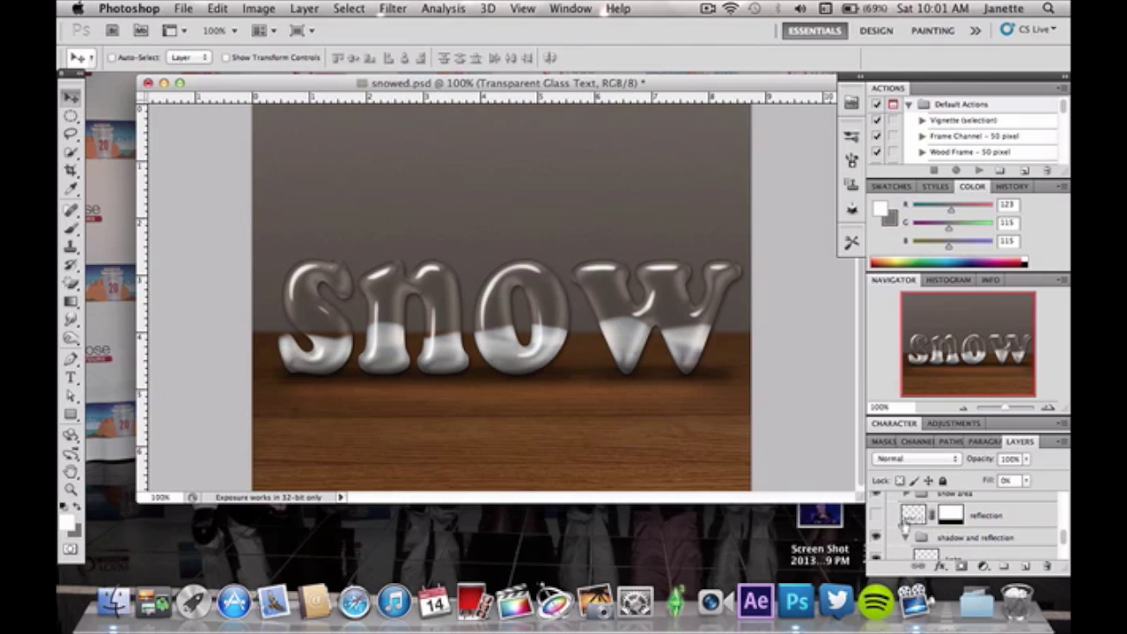
Step: Expand the snow area group and show its unmasked Snow Area layer behind the glass text
{"action": "scroll", "coordinate": [888, 536], "scroll_direction": "up", "scroll_amount": 1}
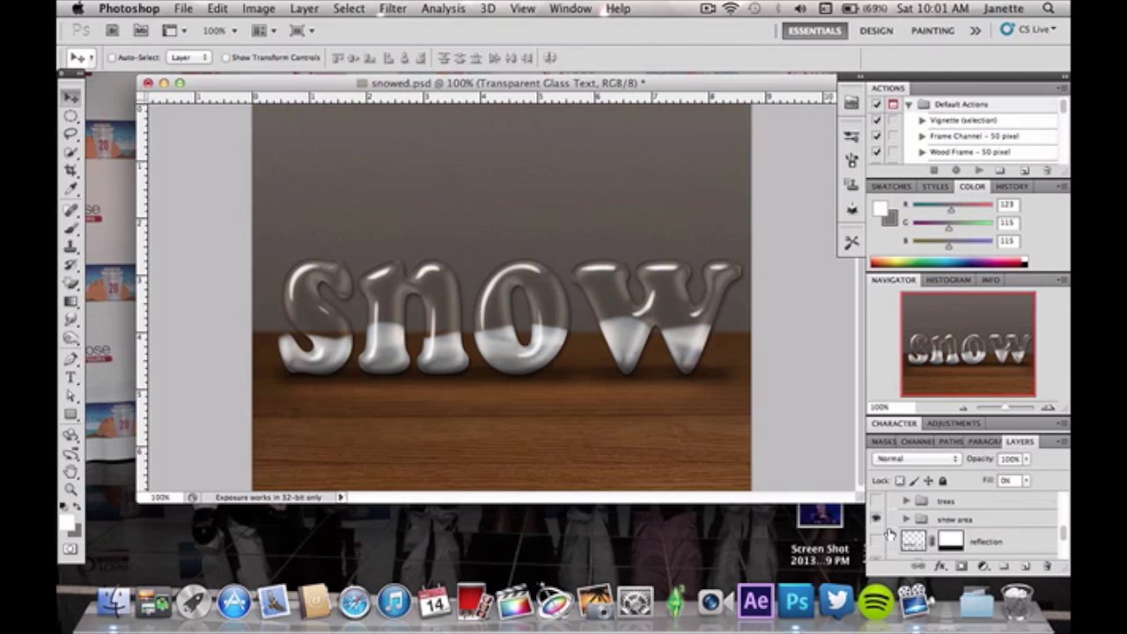
{"action": "left_click", "coordinate": [907, 521]}
{"action": "scroll", "coordinate": [912, 528], "scroll_direction": "down", "scroll_amount": 2}
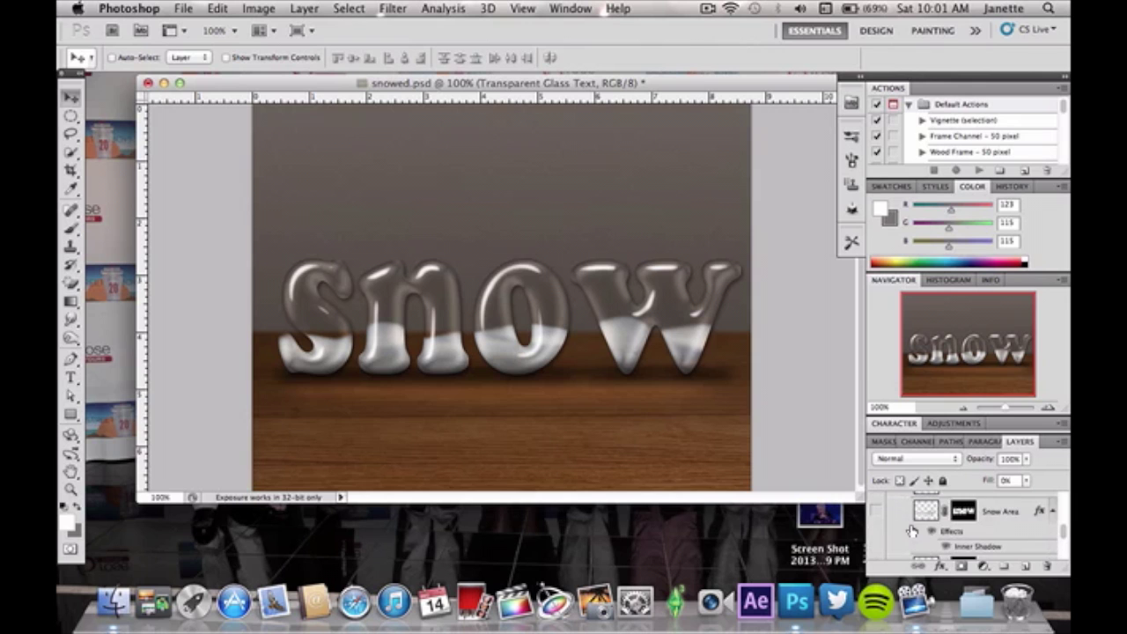
{"action": "scroll", "coordinate": [912, 530], "scroll_direction": "up", "scroll_amount": 1}
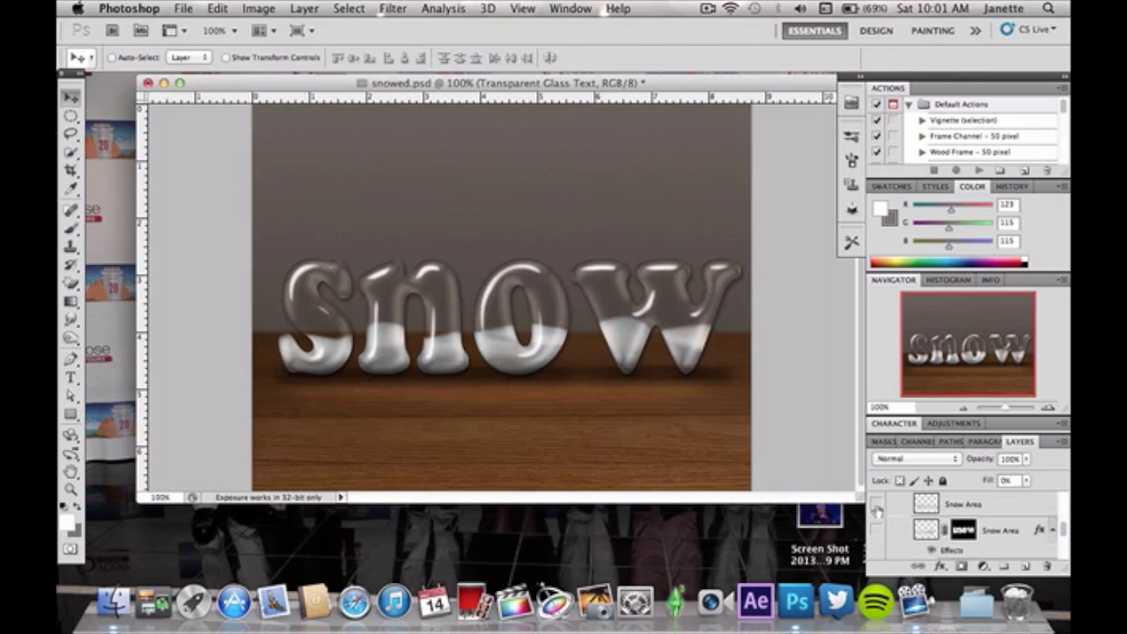
{"action": "left_click", "coordinate": [876, 505]}
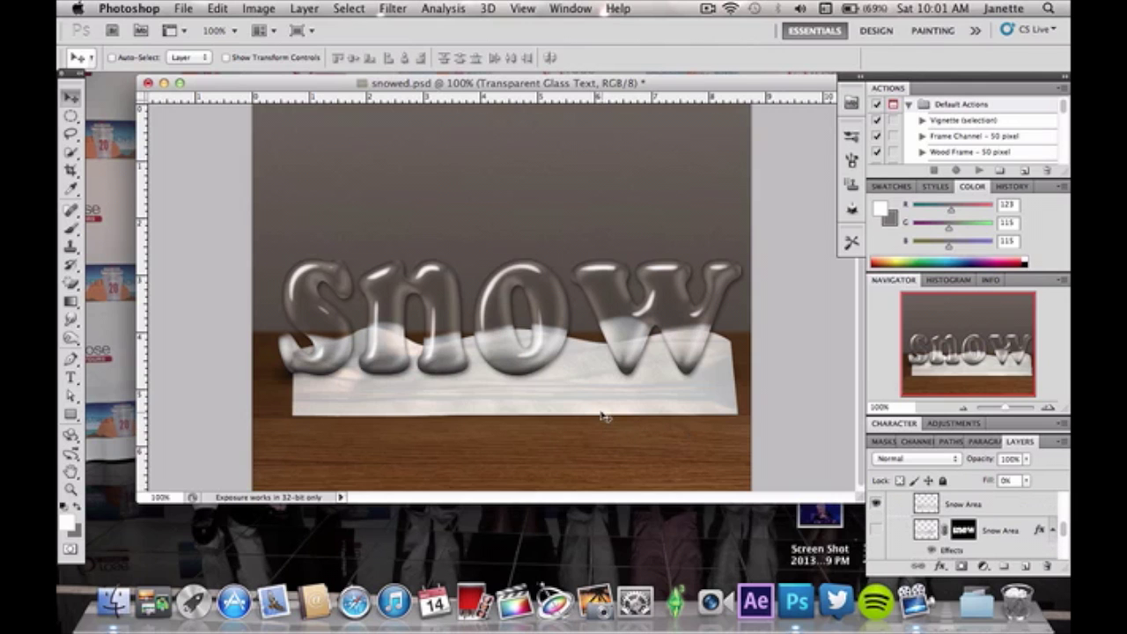
Step: Try moving the glass text lower over the snow and undo it, and hide the unmasked Snow Area layer
{"action": "left_click_drag", "start_coordinate": [601, 412], "coordinate": [593, 430]}
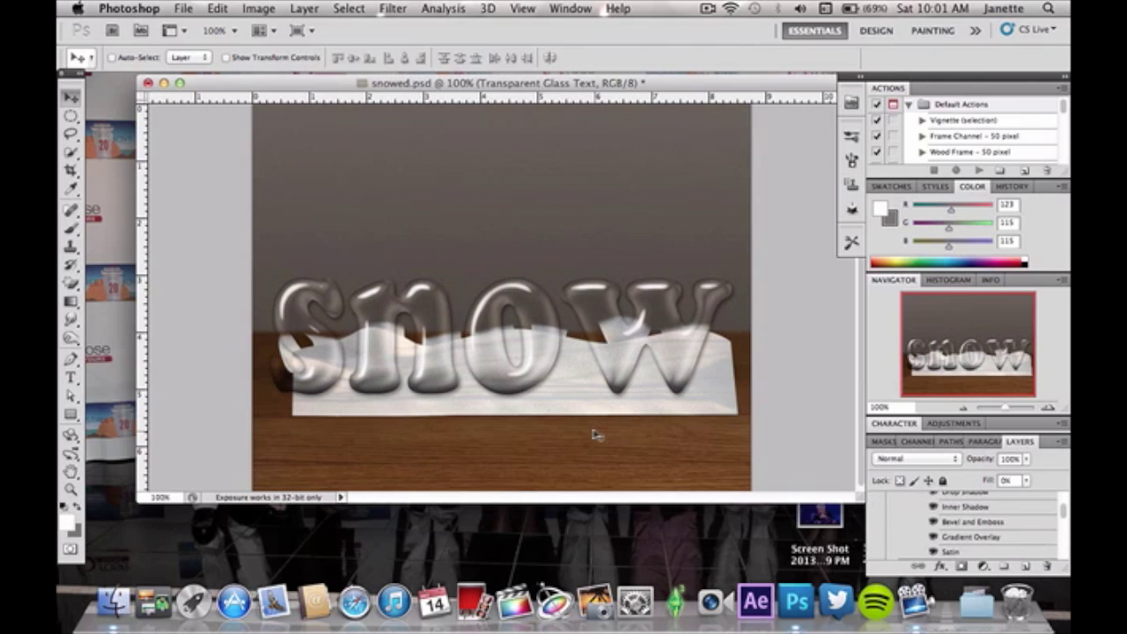
{"action": "key", "text": "super+z"}
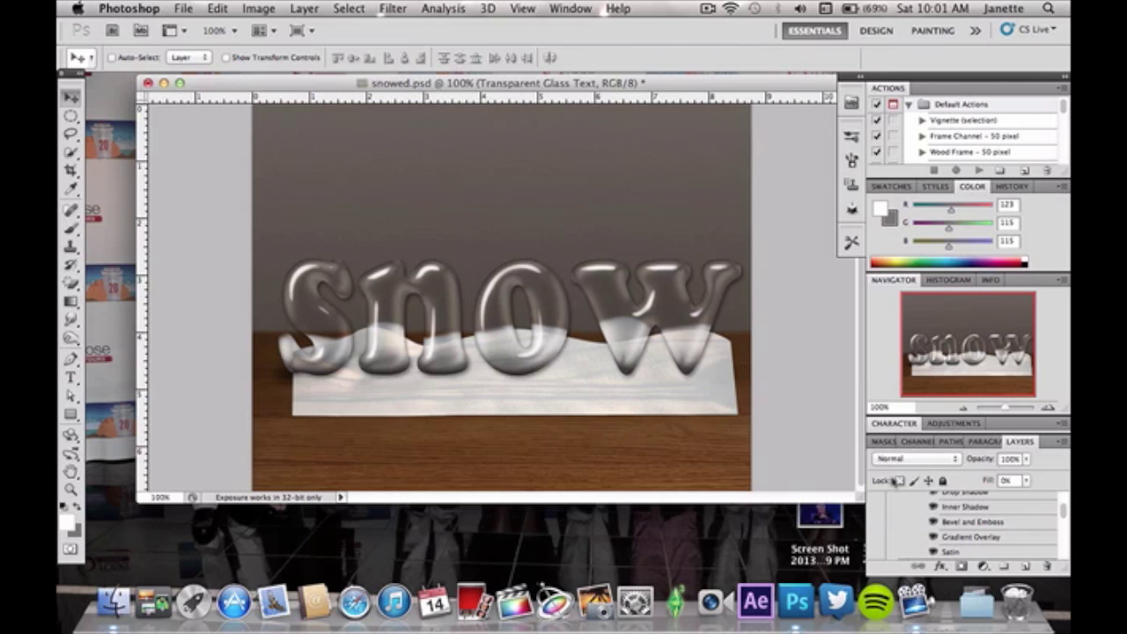
{"action": "scroll", "coordinate": [917, 520], "scroll_direction": "up", "scroll_amount": 3}
{"action": "scroll", "coordinate": [916, 520], "scroll_direction": "down", "scroll_amount": 5}
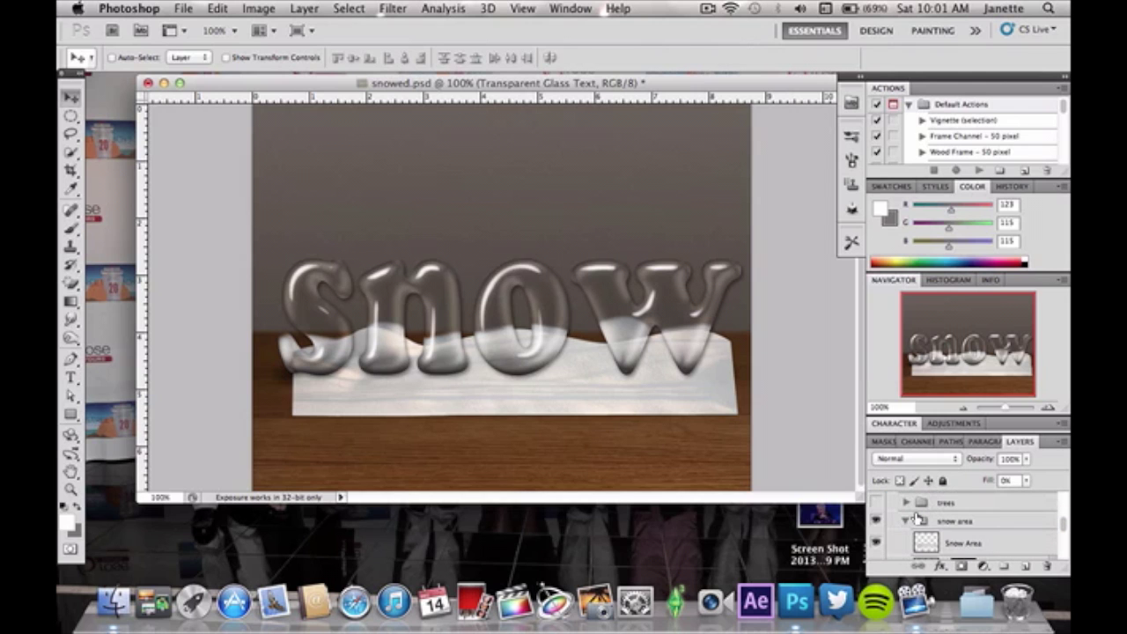
{"action": "left_click", "coordinate": [876, 543]}
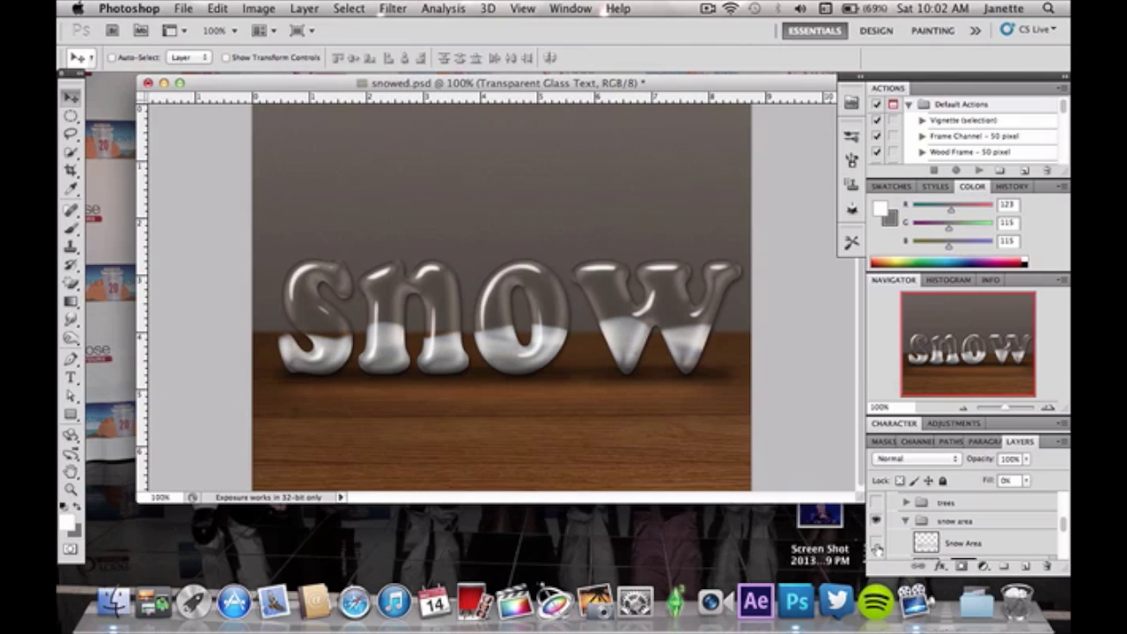
Step: Load the outline of the Transparent Glass Text layer as a selection, locate the layer mask option, and deselect
{"action": "scroll", "coordinate": [878, 550], "scroll_direction": "down", "scroll_amount": 5}
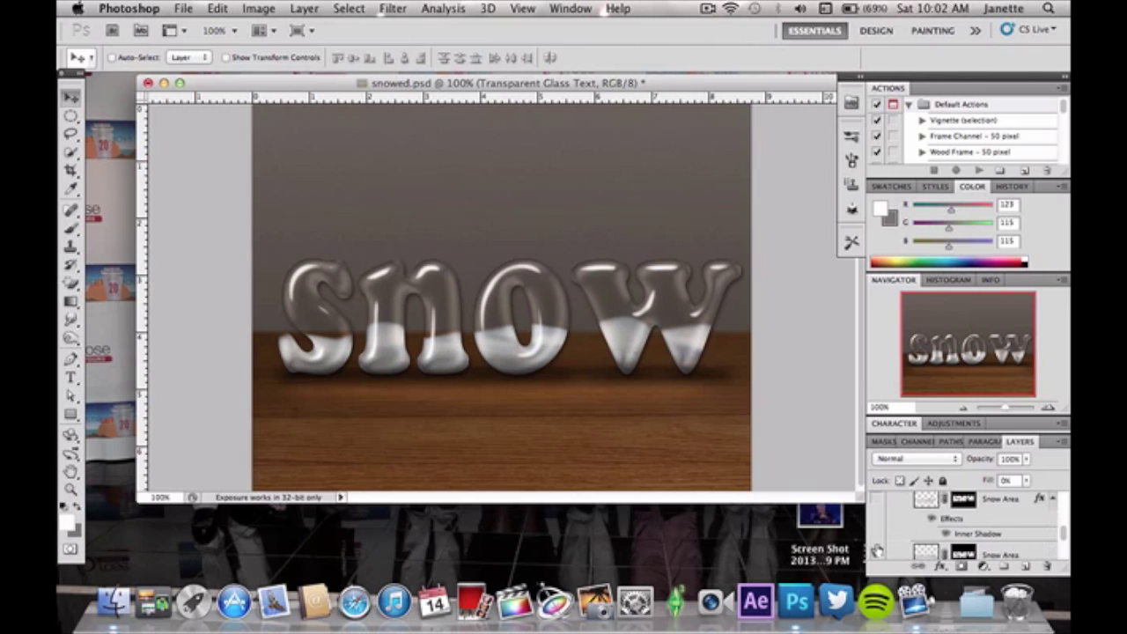
{"action": "scroll", "coordinate": [877, 550], "scroll_direction": "up", "scroll_amount": 5}
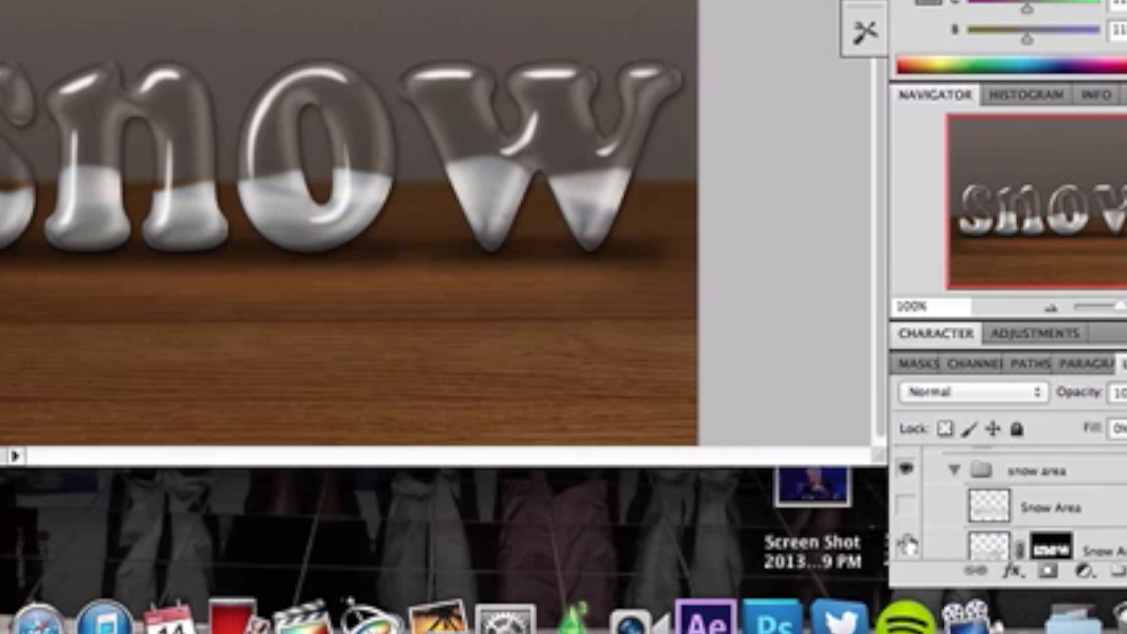
{"action": "scroll", "coordinate": [907, 544], "scroll_direction": "up", "scroll_amount": 10}
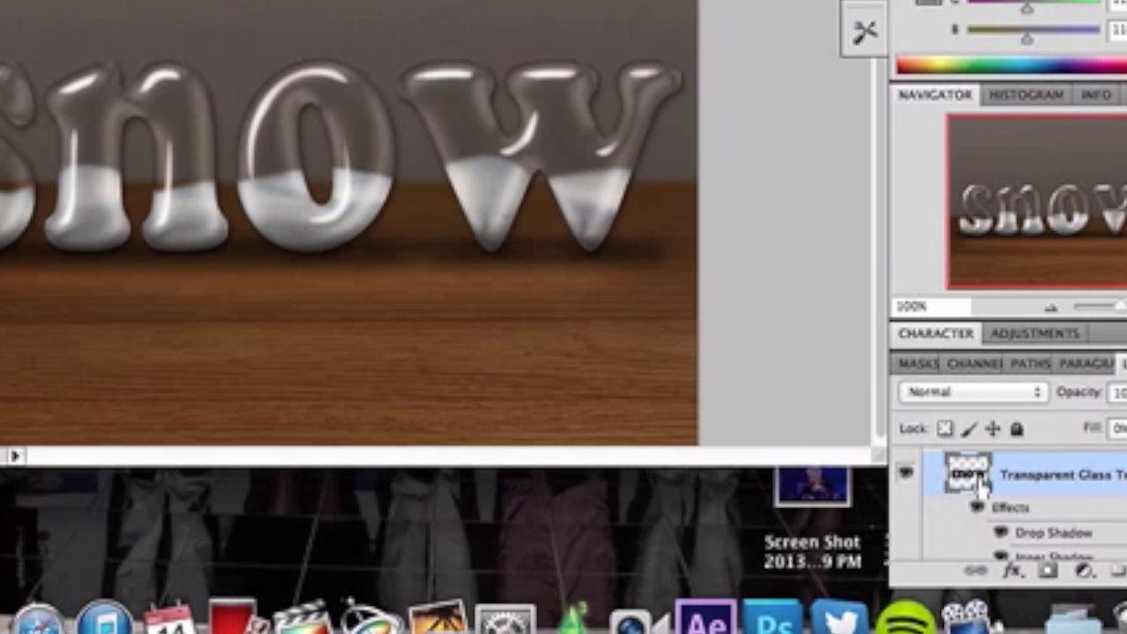
{"action": "left_click", "coordinate": [973, 478], "text": "super"}
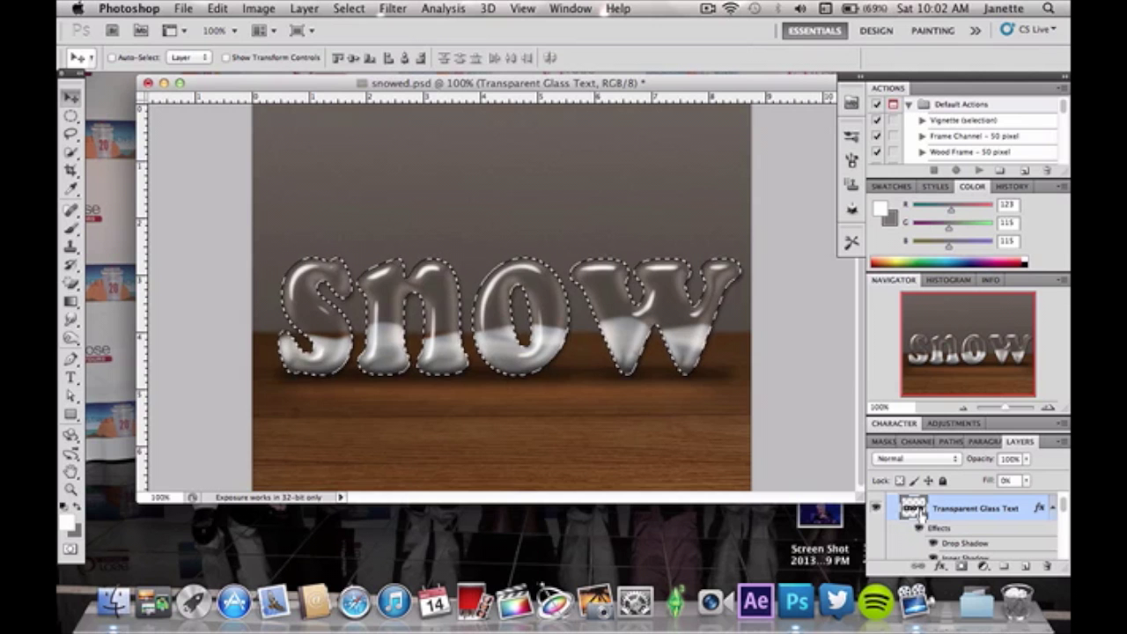
{"action": "scroll", "coordinate": [949, 539], "scroll_direction": "down", "scroll_amount": 6}
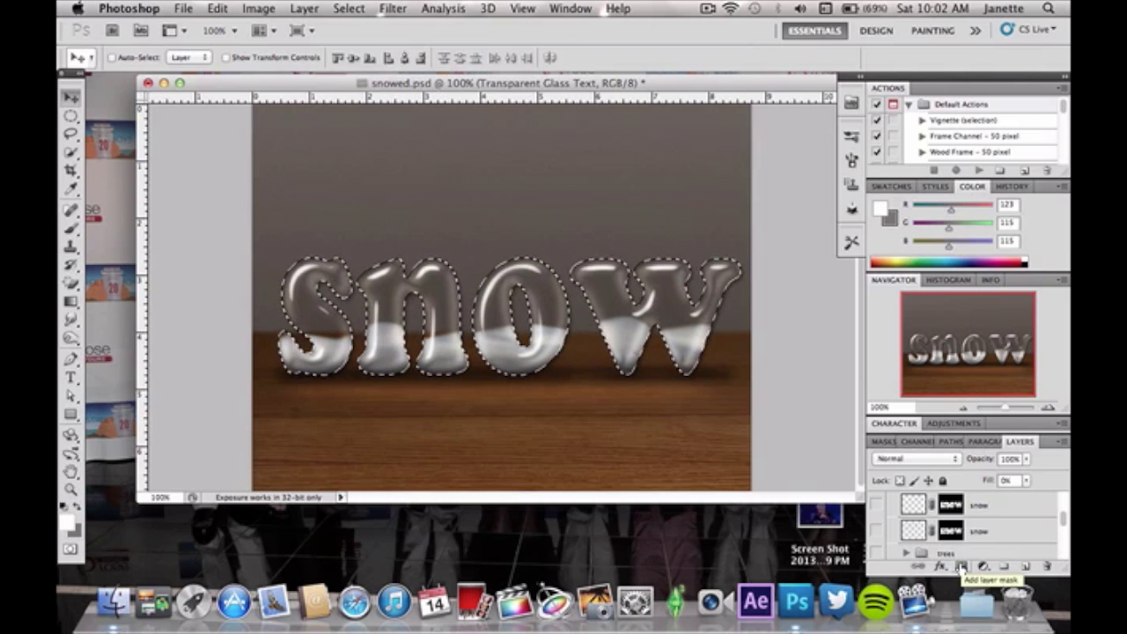
{"action": "key", "text": "super+d"}
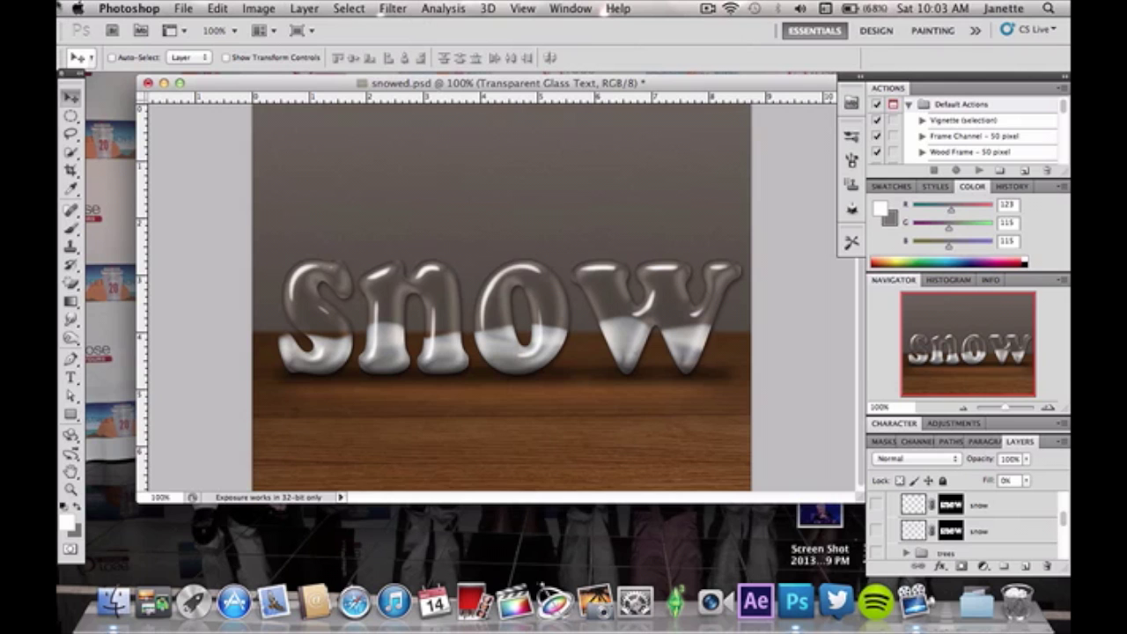
Step: Show the Burn tool alongside the Dodge and Sponge tools, and return to the Move tool
{"action": "left_click", "coordinate": [72, 336]}
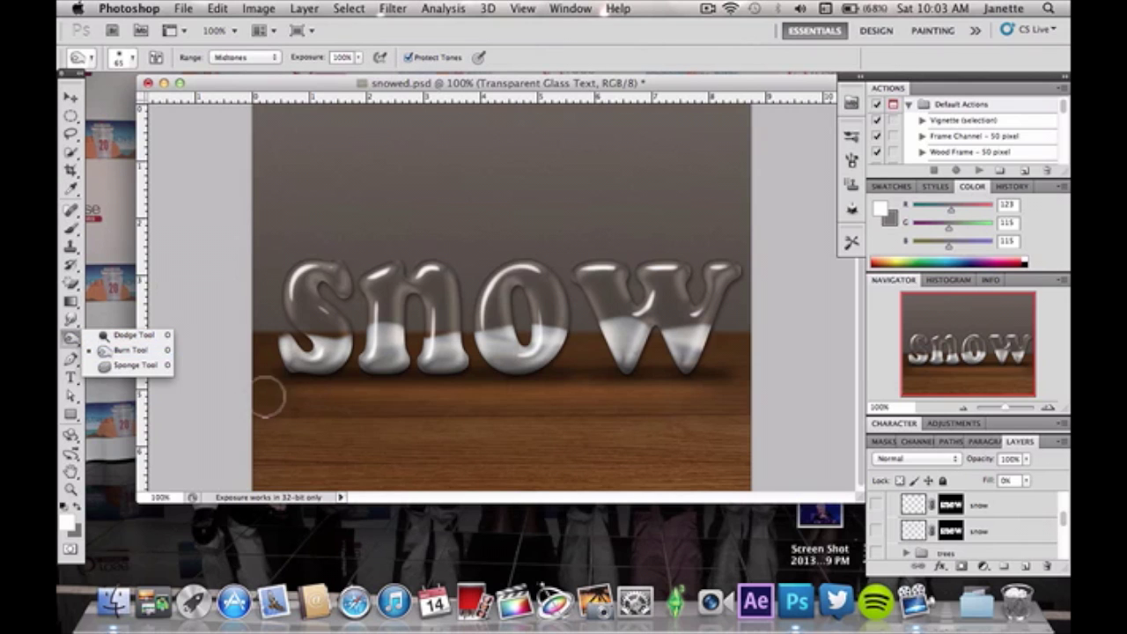
{"action": "left_click", "coordinate": [73, 99]}
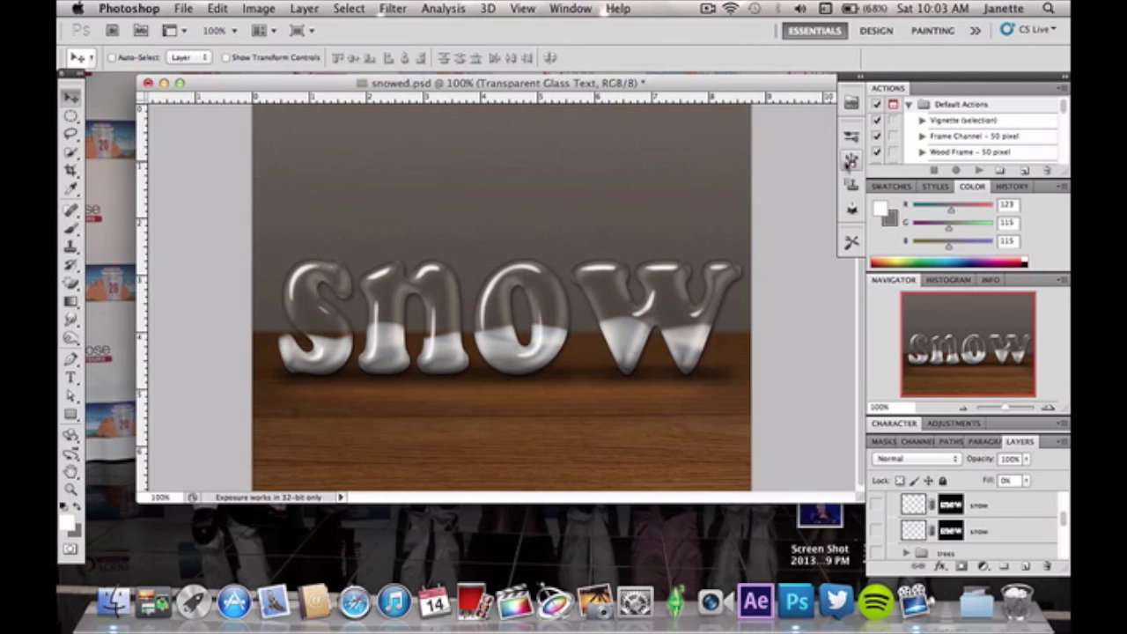
Step: Activate the Brush tool and examine its tip shape settings, including size, spacing, Shape Dynamics and Scattering
{"action": "left_click", "coordinate": [850, 161]}
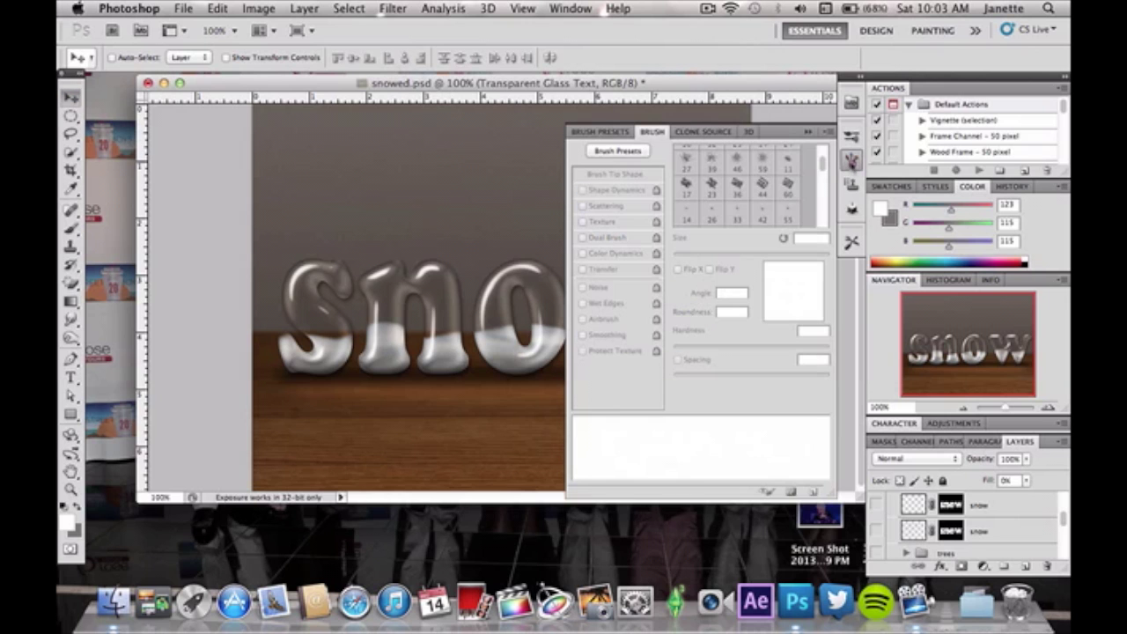
{"action": "left_click", "coordinate": [851, 160]}
{"action": "left_click", "coordinate": [76, 228]}
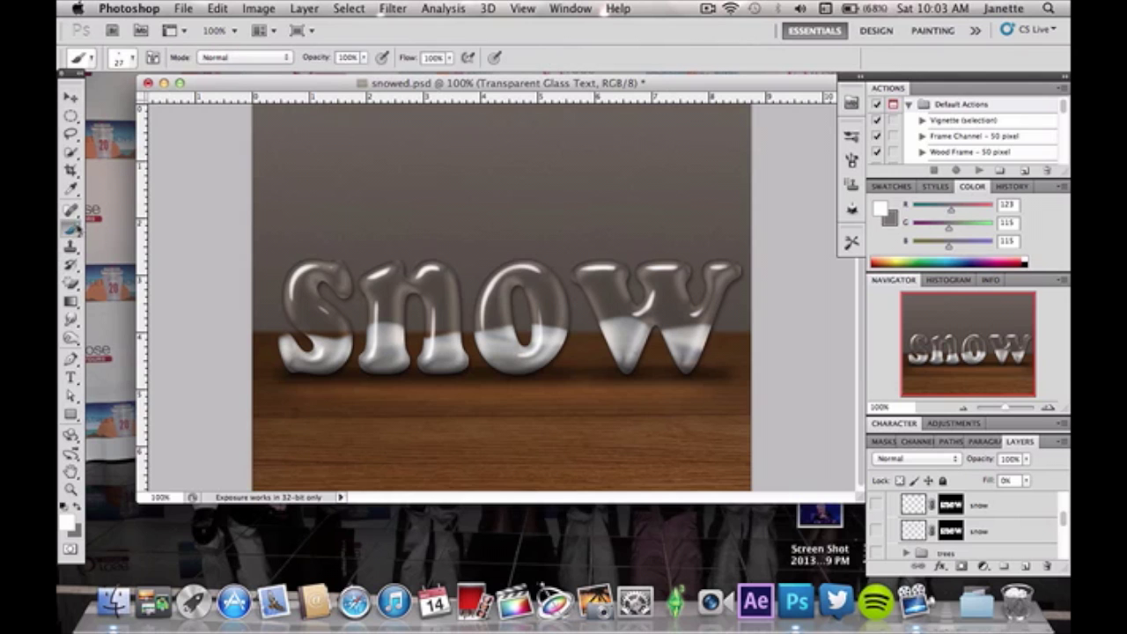
{"action": "left_click", "coordinate": [850, 160]}
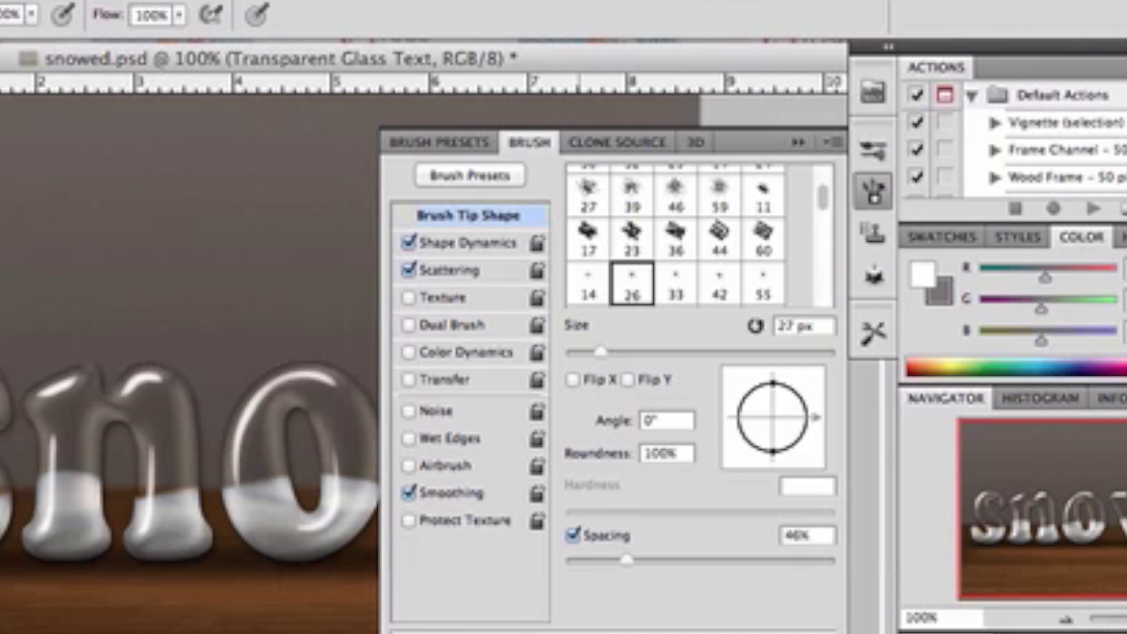
{"action": "left_click", "coordinate": [798, 143]}
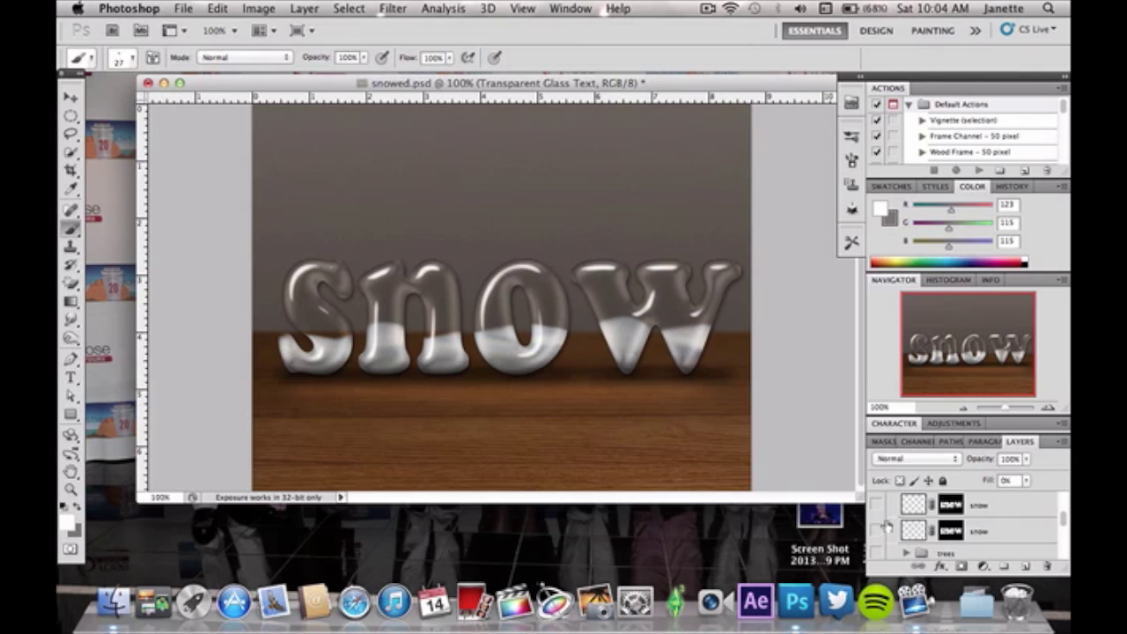
Step: Make the two masked snow layers and the sparkles and lights group visible on the glass text
{"action": "left_click_drag", "start_coordinate": [876, 511], "coordinate": [876, 539]}
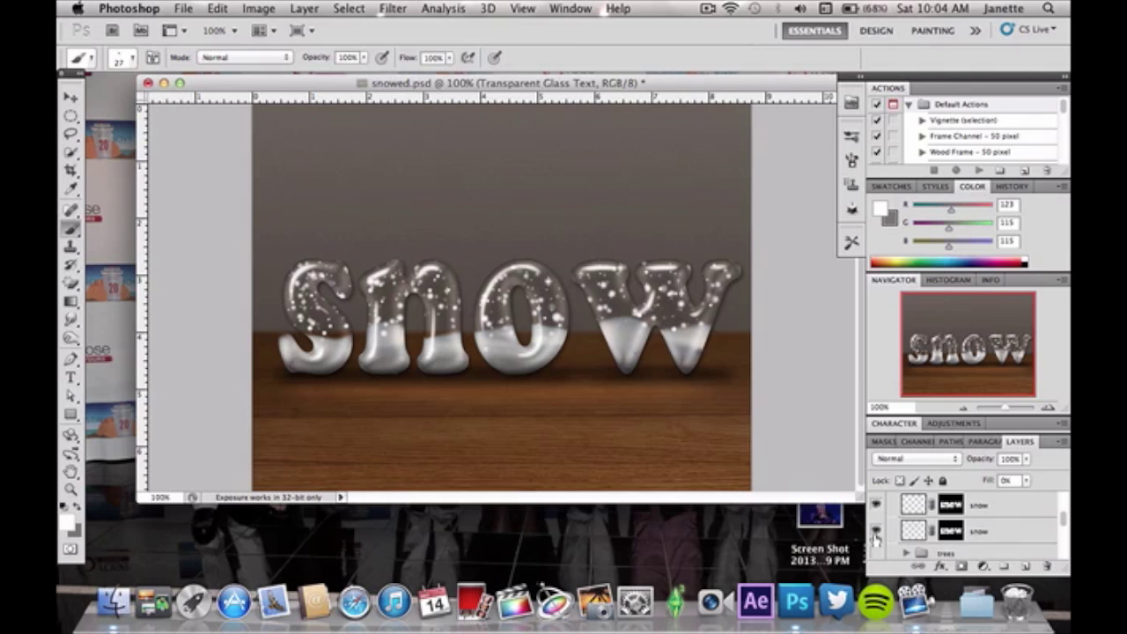
{"action": "scroll", "coordinate": [947, 536], "scroll_direction": "up", "scroll_amount": 2}
{"action": "scroll", "coordinate": [946, 536], "scroll_direction": "up", "scroll_amount": 4}
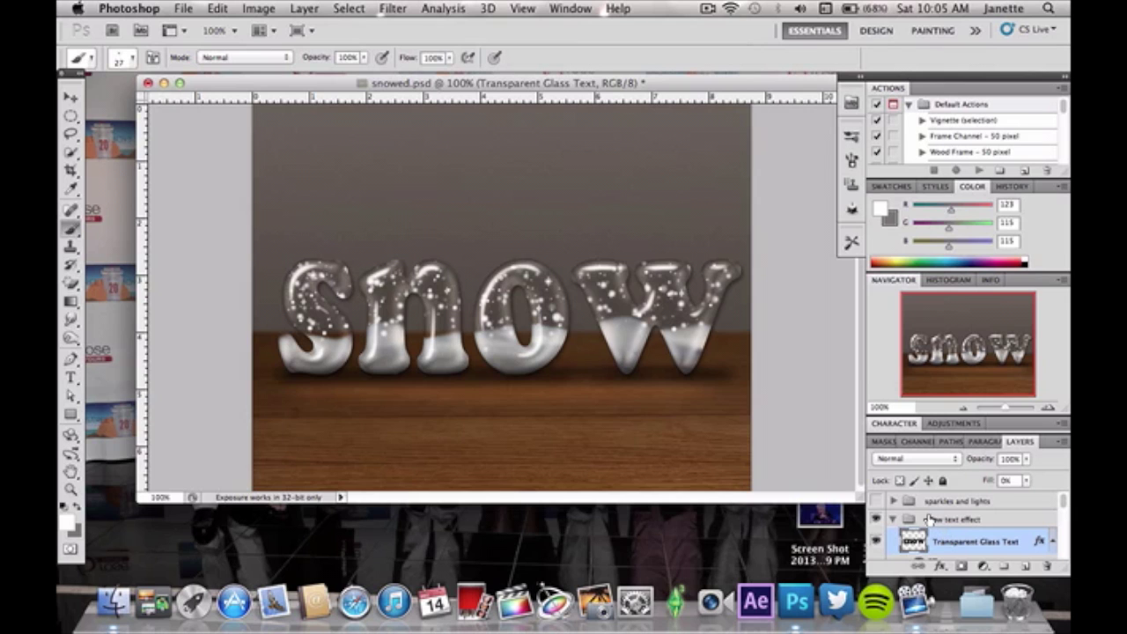
{"action": "left_click", "coordinate": [876, 501]}
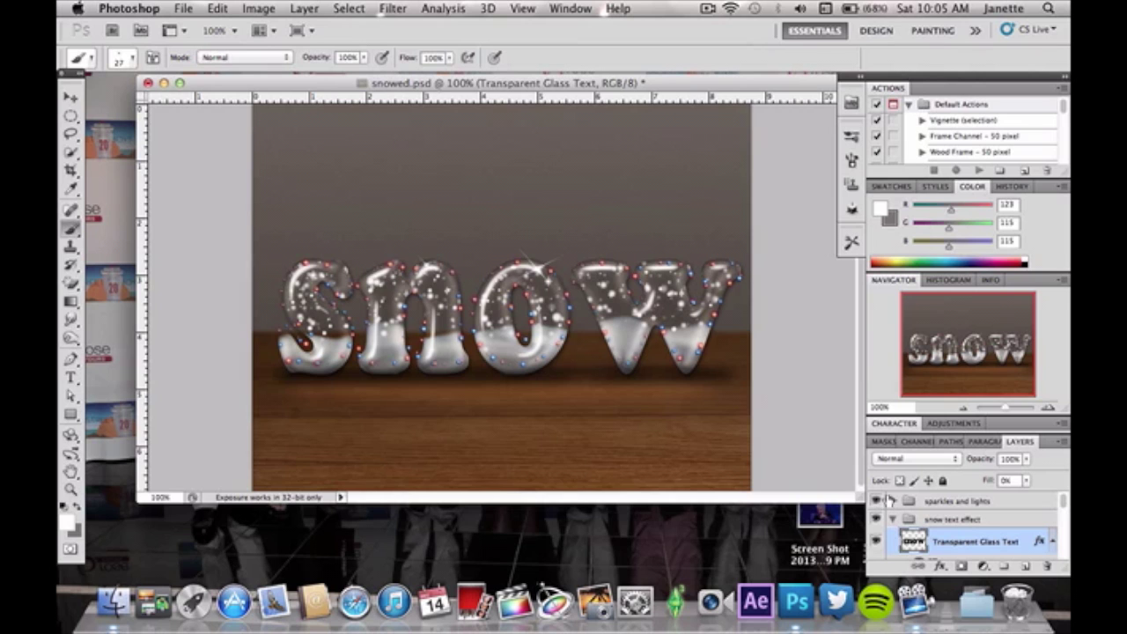
Step: Expand the sparkles and lights group and review the lights layer's Drop Shadow and Inner Shadow style settings
{"action": "left_click", "coordinate": [893, 502]}
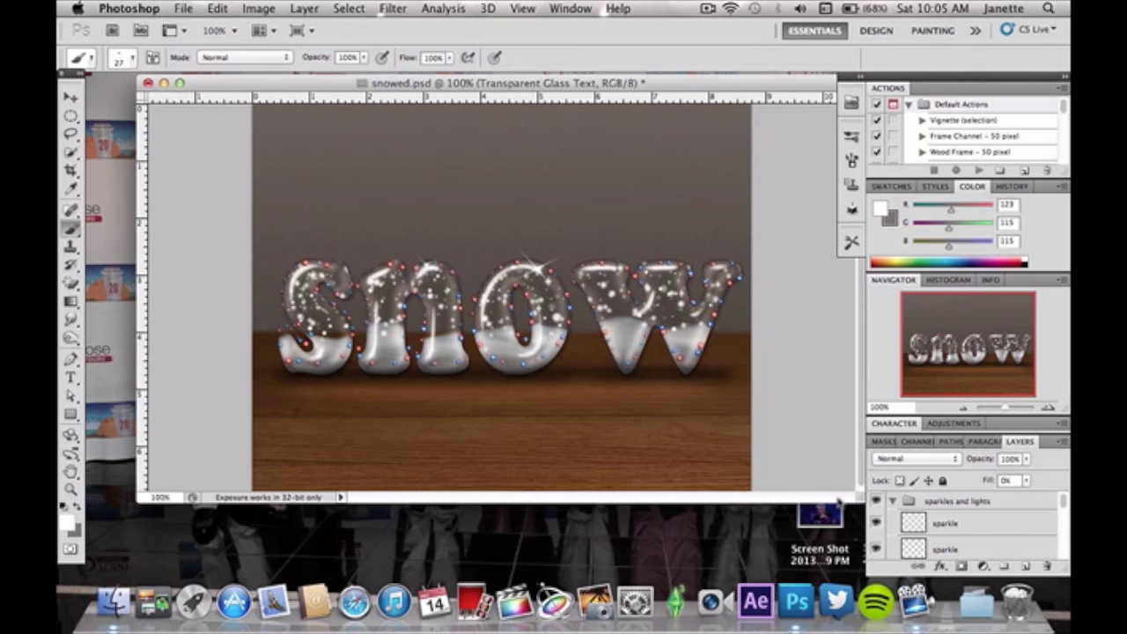
{"action": "scroll", "coordinate": [960, 528], "scroll_direction": "down", "scroll_amount": 2}
{"action": "scroll", "coordinate": [959, 534], "scroll_direction": "down", "scroll_amount": 1}
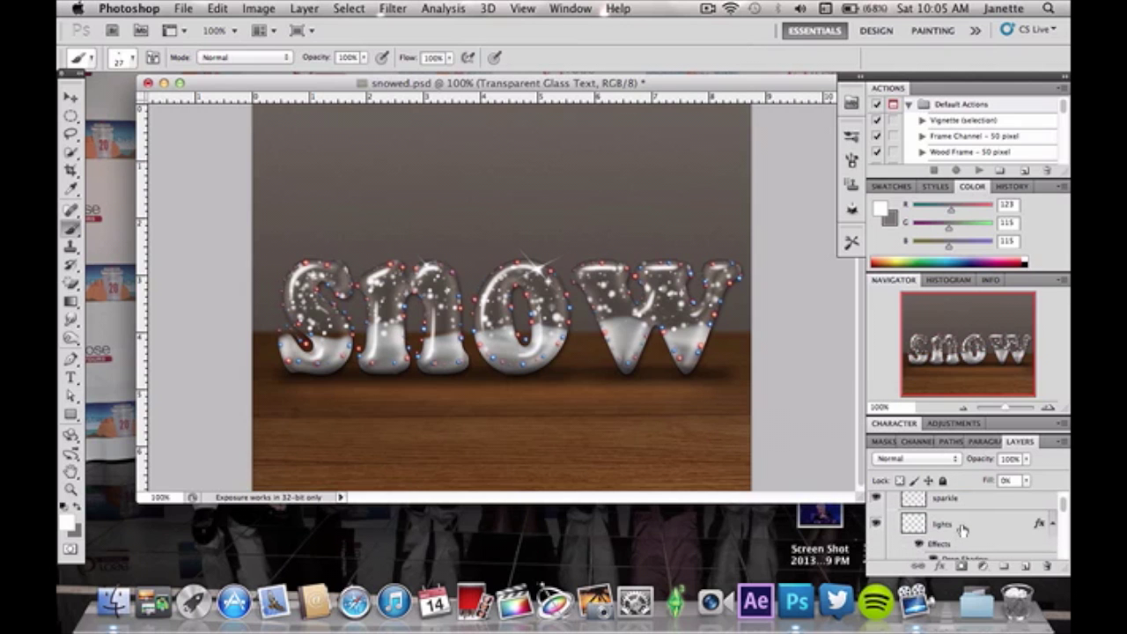
{"action": "double_click", "coordinate": [963, 527]}
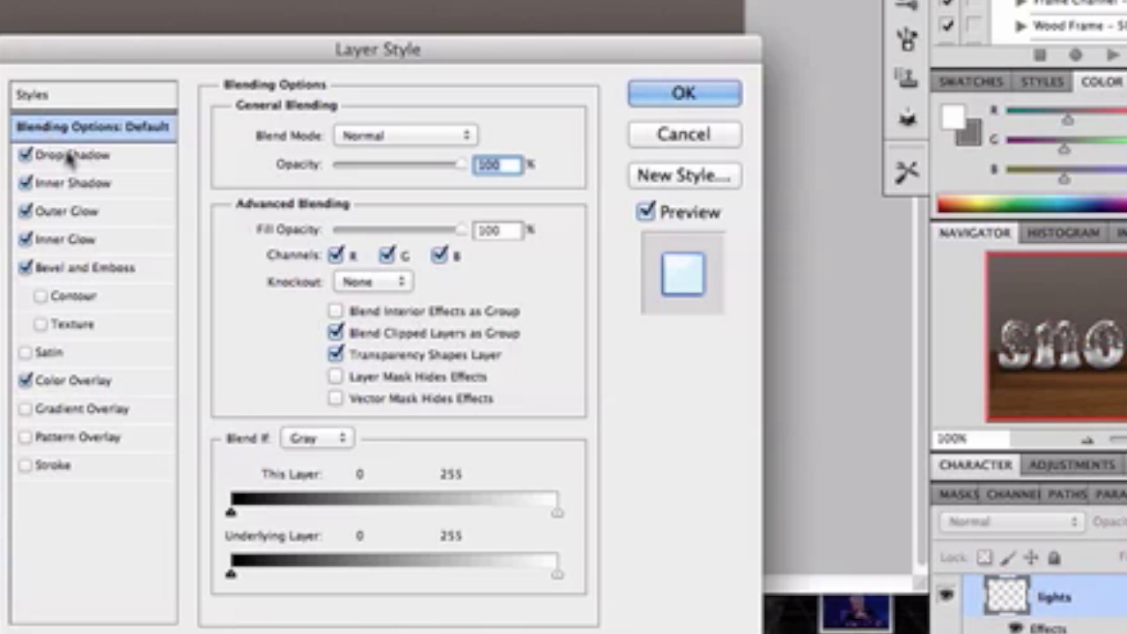
{"action": "left_click", "coordinate": [71, 155]}
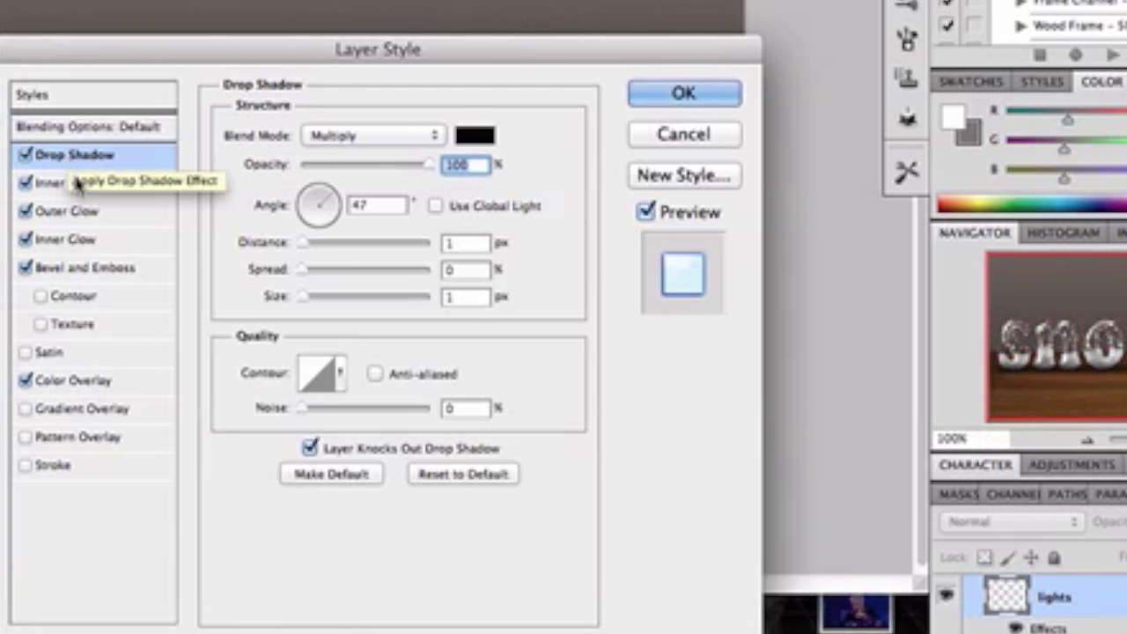
{"action": "left_click", "coordinate": [78, 183]}
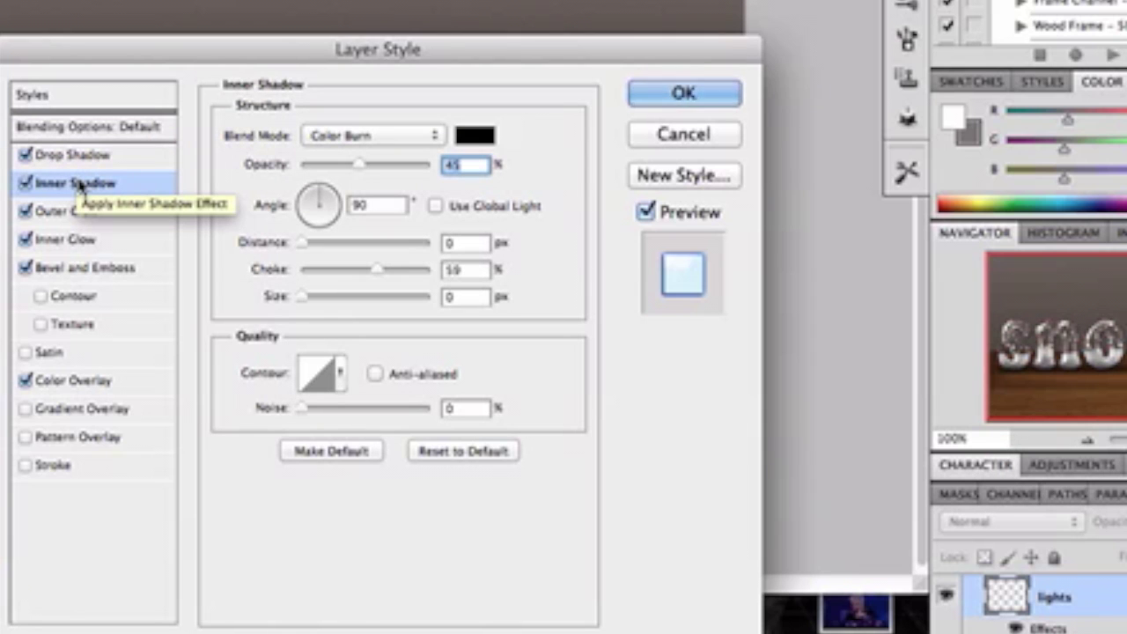
Step: Review the Outer Glow, Inner Glow, and Bevel and Emboss settings of the lights layer's style
{"action": "left_click", "coordinate": [83, 213]}
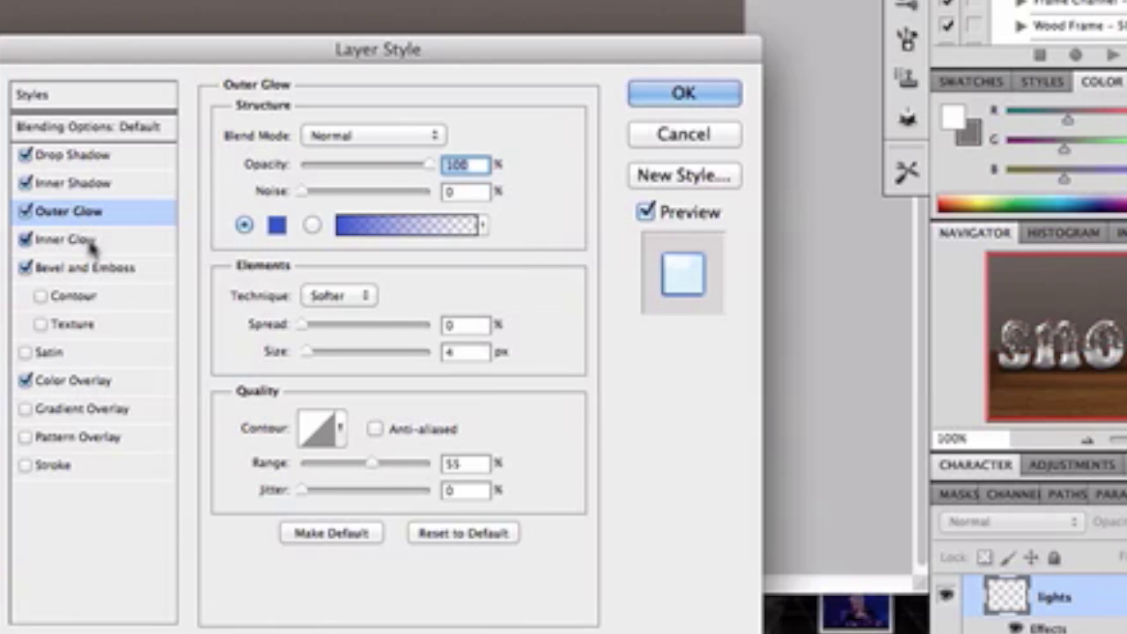
{"action": "left_click", "coordinate": [85, 241]}
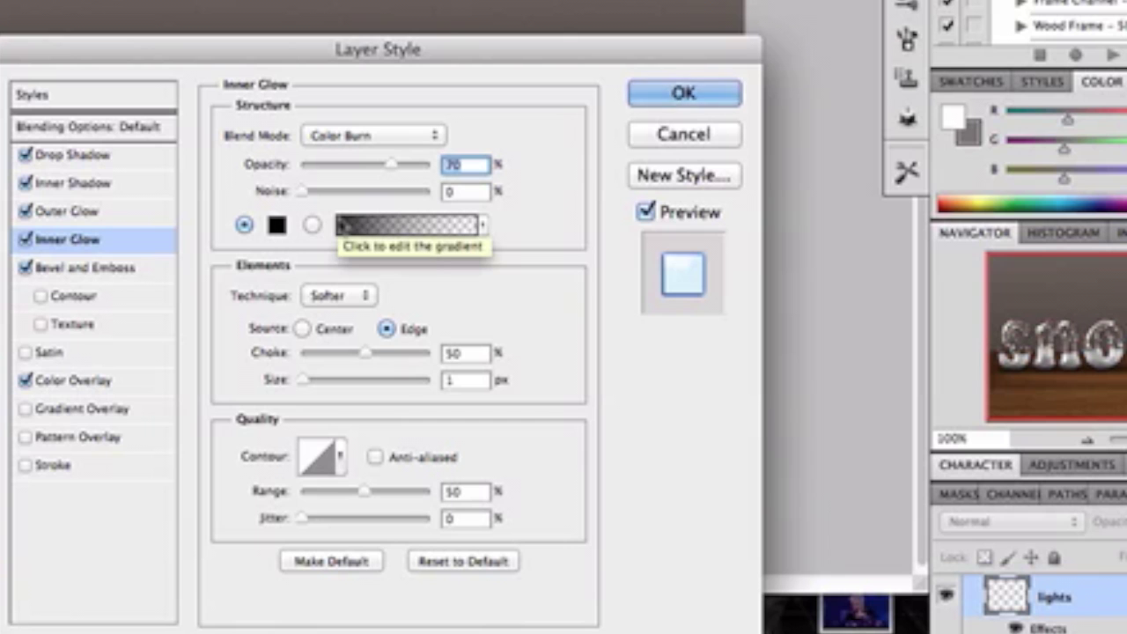
{"action": "left_click", "coordinate": [94, 270]}
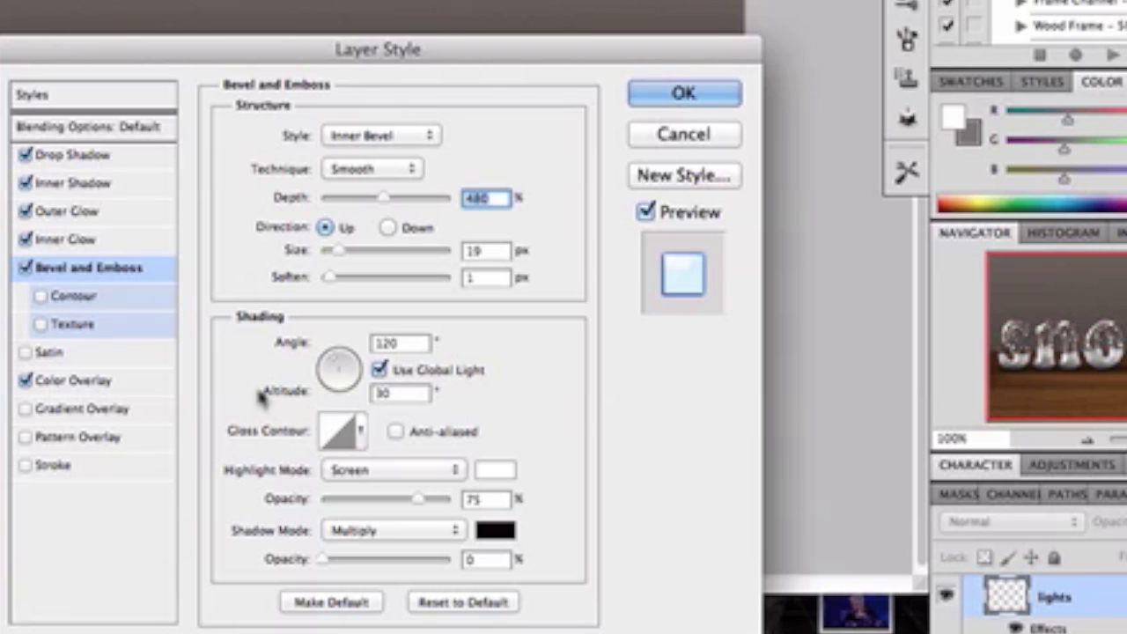
Step: Examine the lights layer's Color Overlay settings and its overlay color values, and close the layer style
{"action": "left_click", "coordinate": [75, 383]}
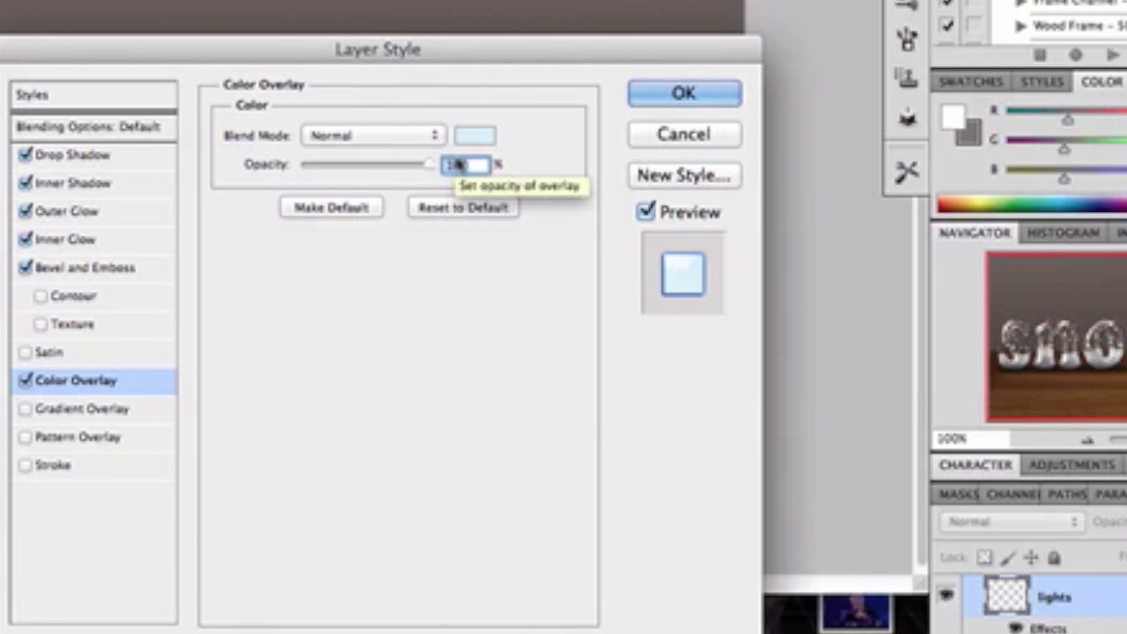
{"action": "left_click", "coordinate": [489, 138]}
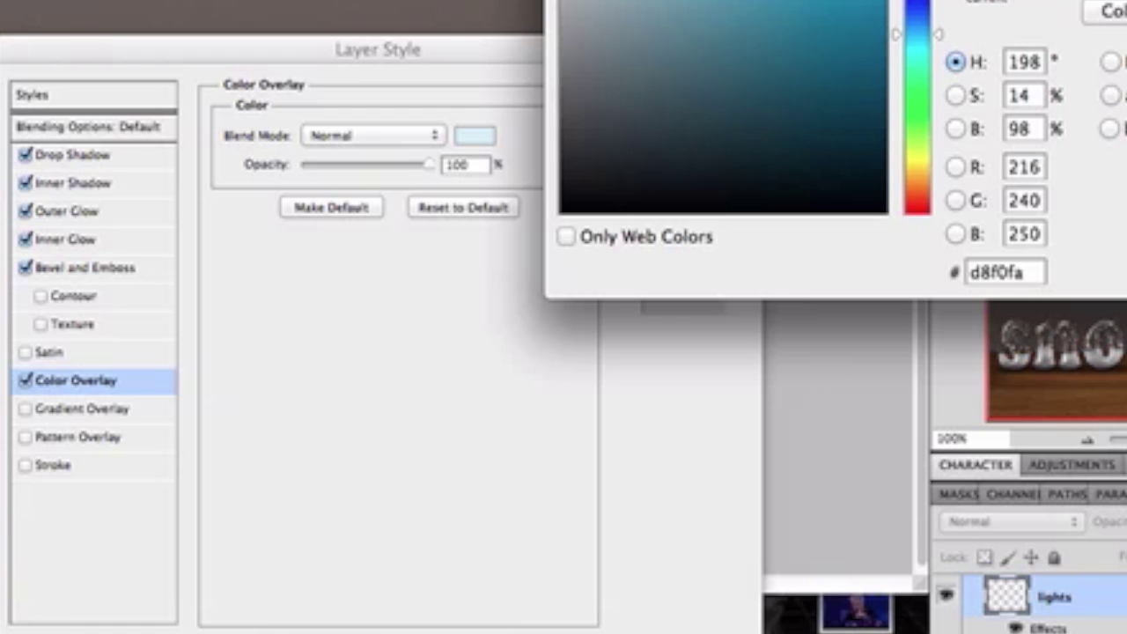
{"action": "key", "text": "Return"}
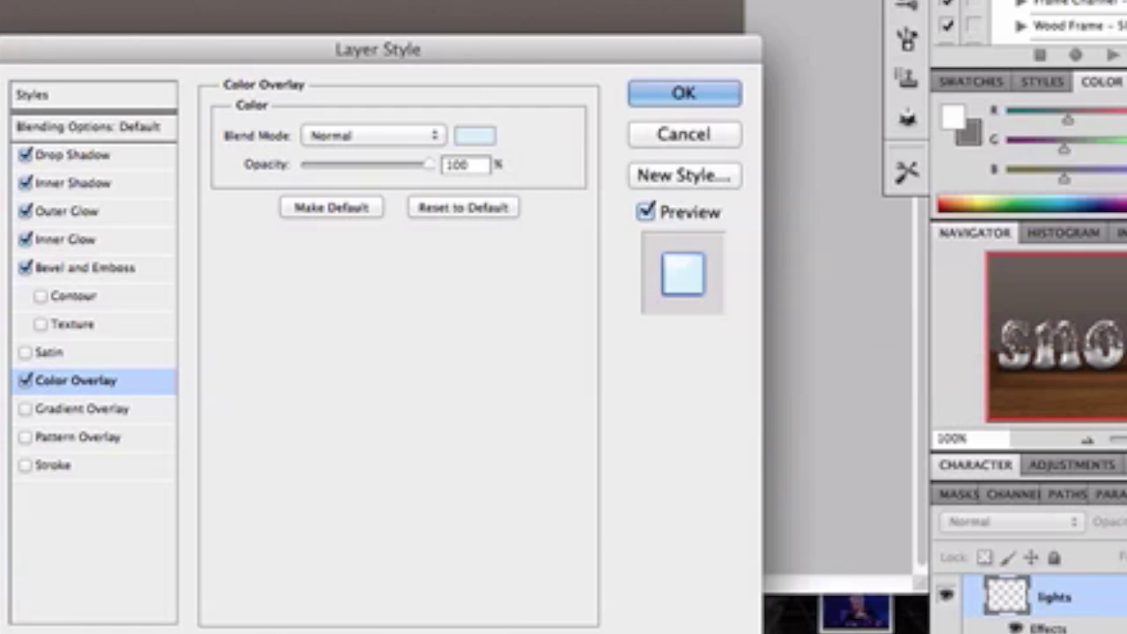
{"action": "left_click", "coordinate": [719, 103]}
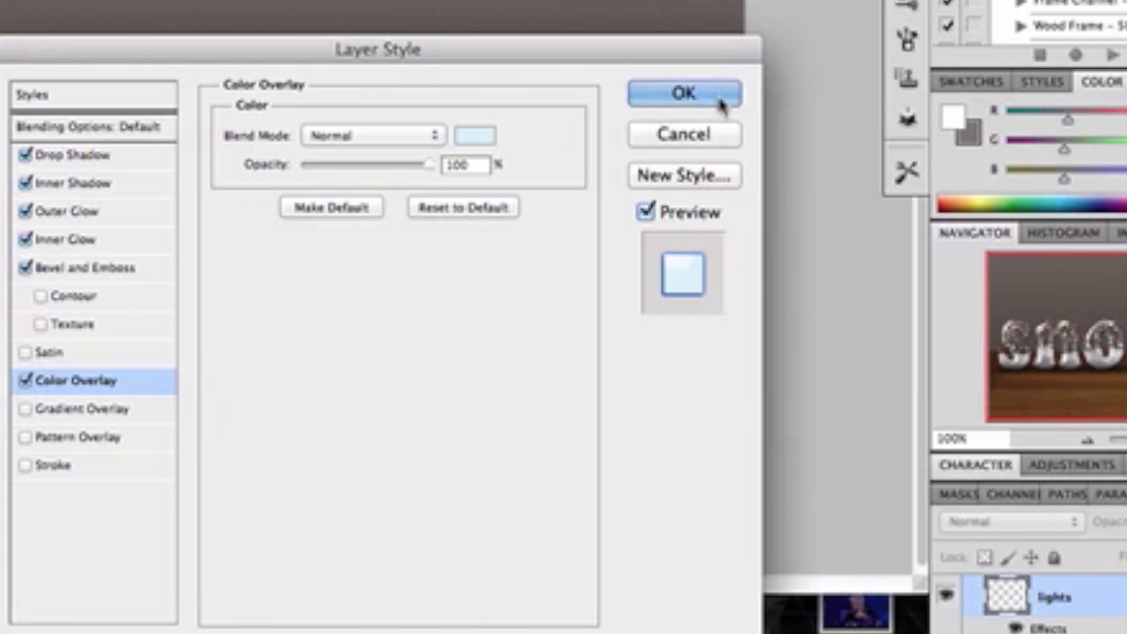